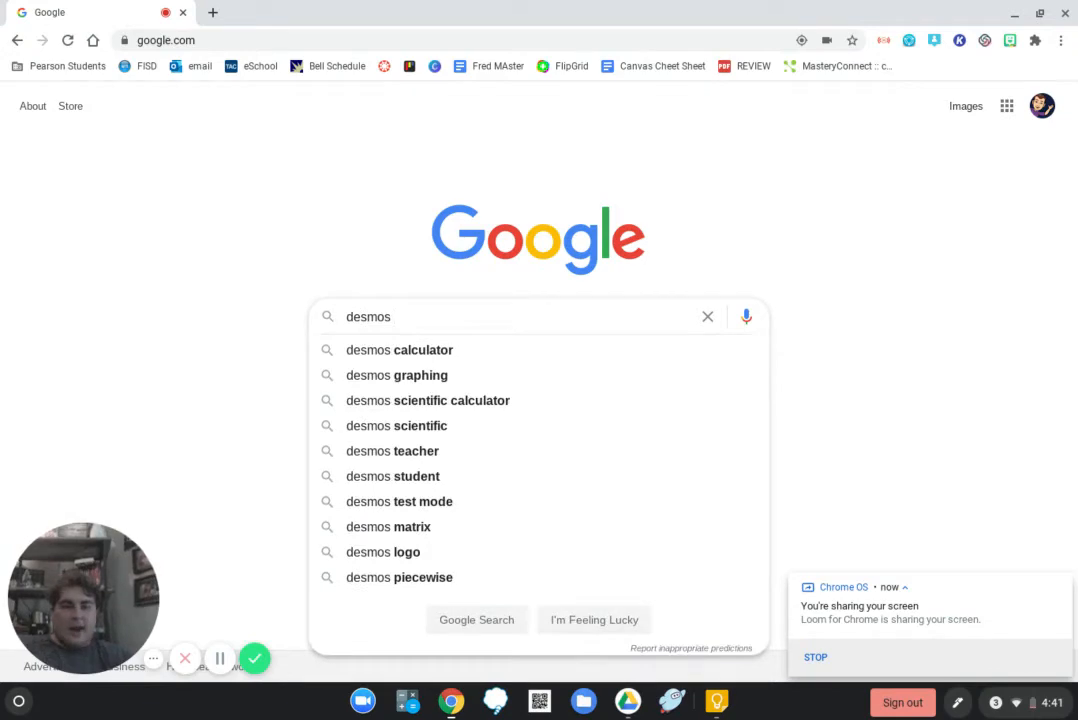
Search Google for "desmos calculator" and open the Desmos Graphing Calculator page
key("Down")
key("Return")
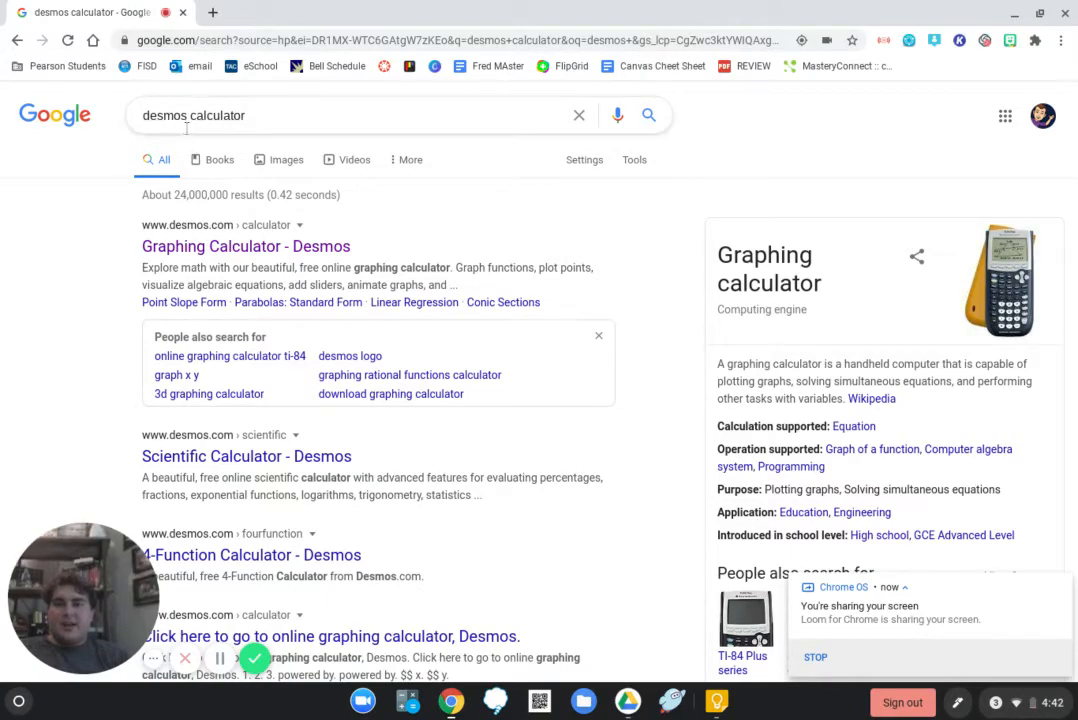
left_click(230, 243)
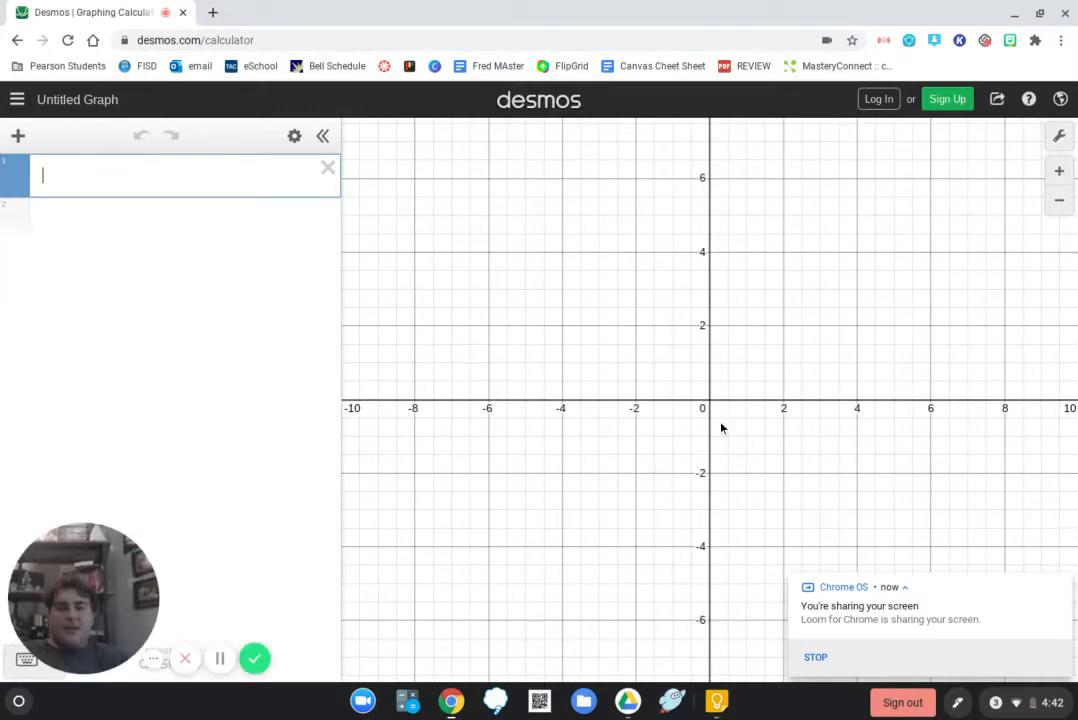
Load desmos.com/calculator directly in a second browser tab, dismiss the screen-sharing notification, and close that tab
left_click(212, 12)
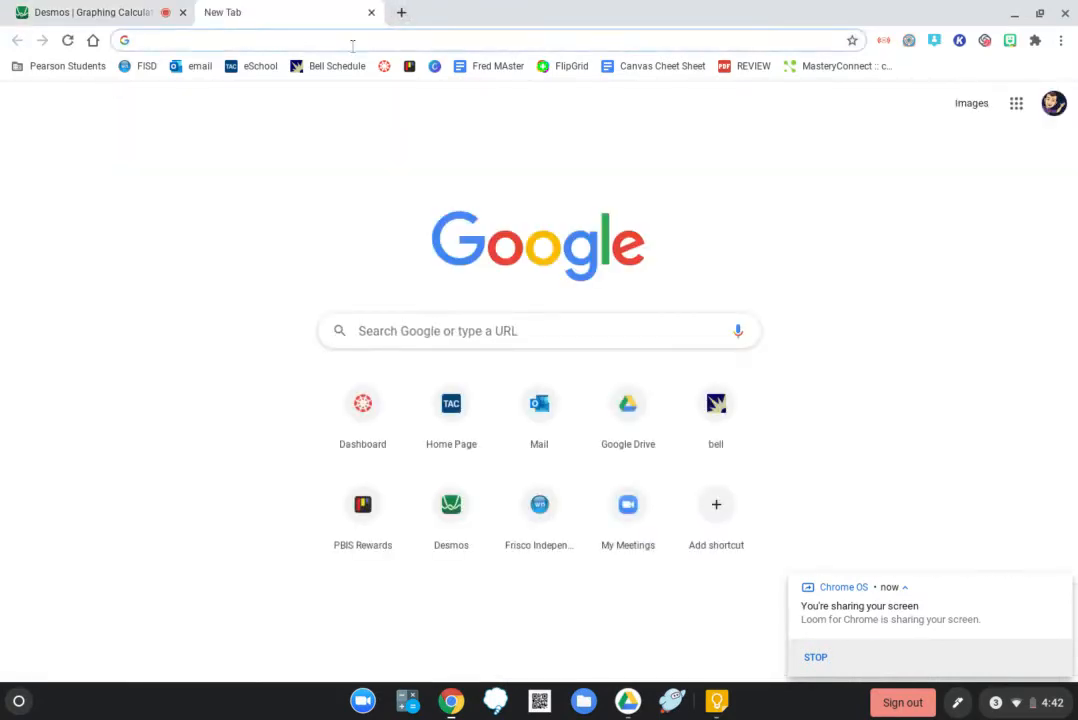
type("desmos.com")
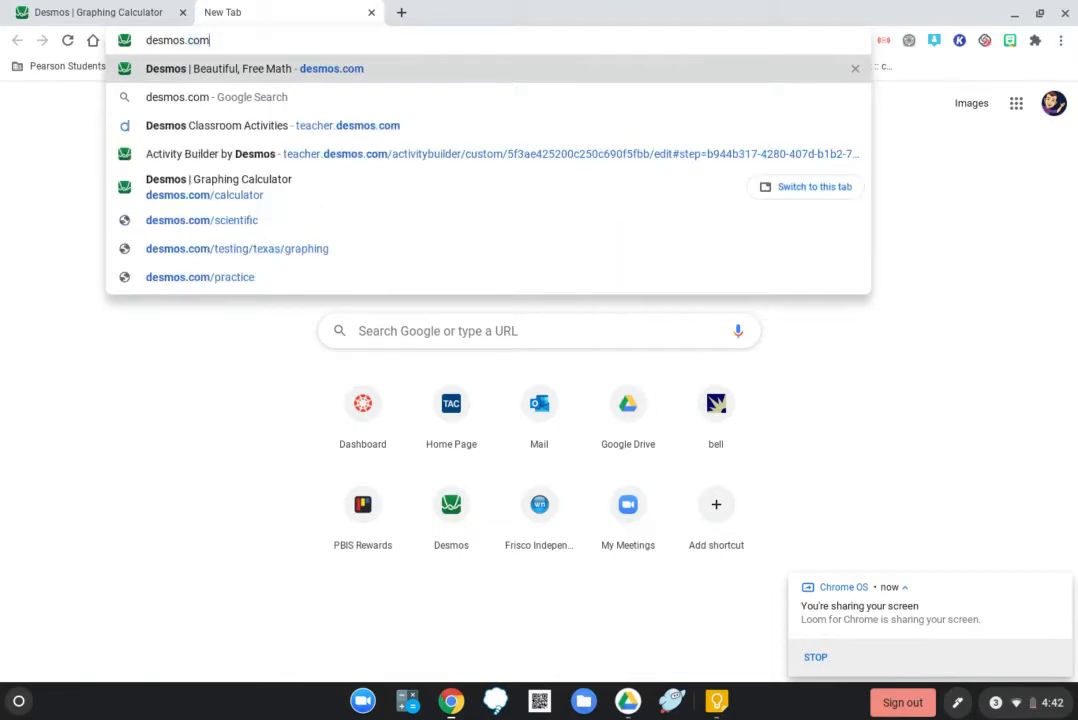
type("/cal")
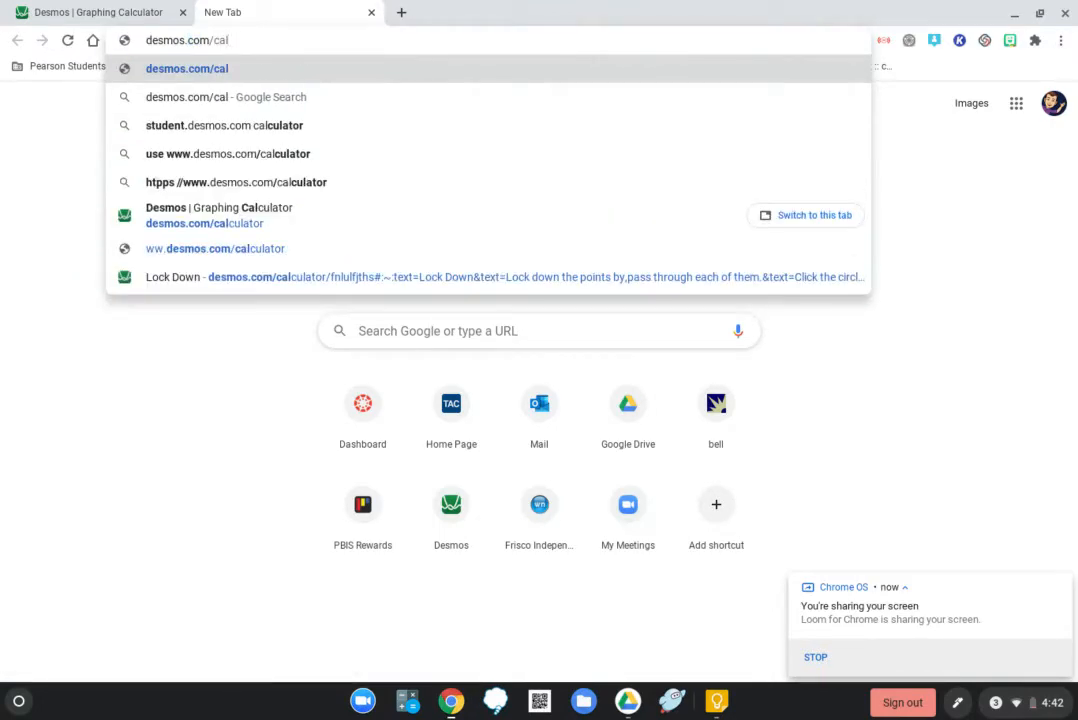
key("Down")
key("Down")
key("Down")
key("Down")
key("Return")
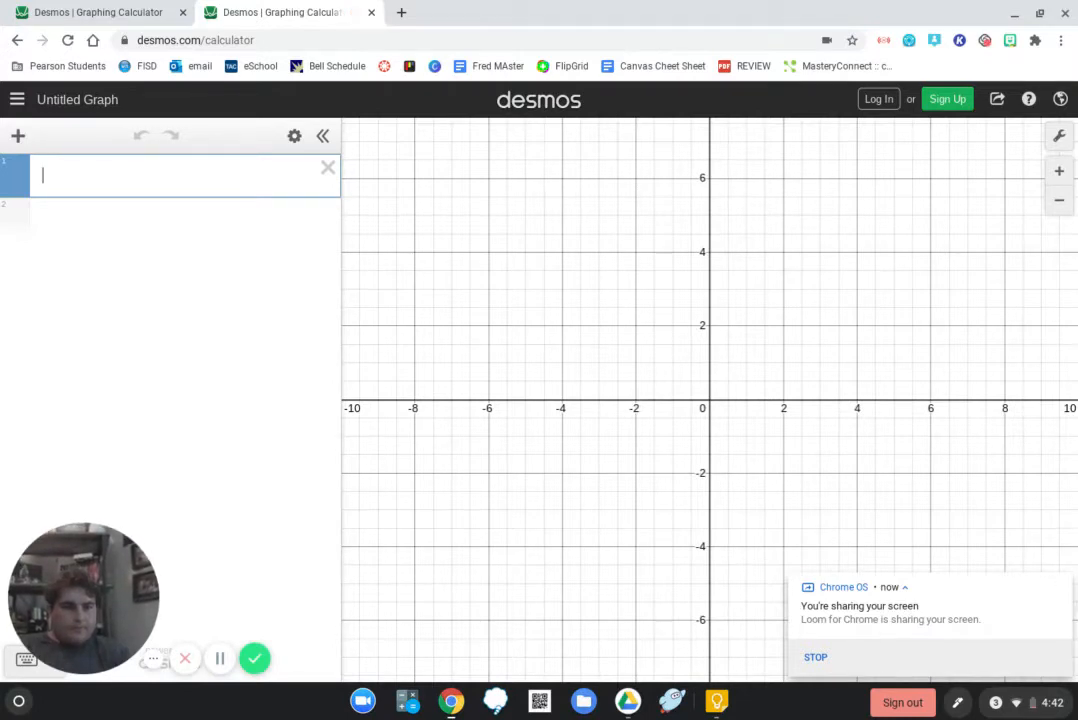
left_click(1060, 584)
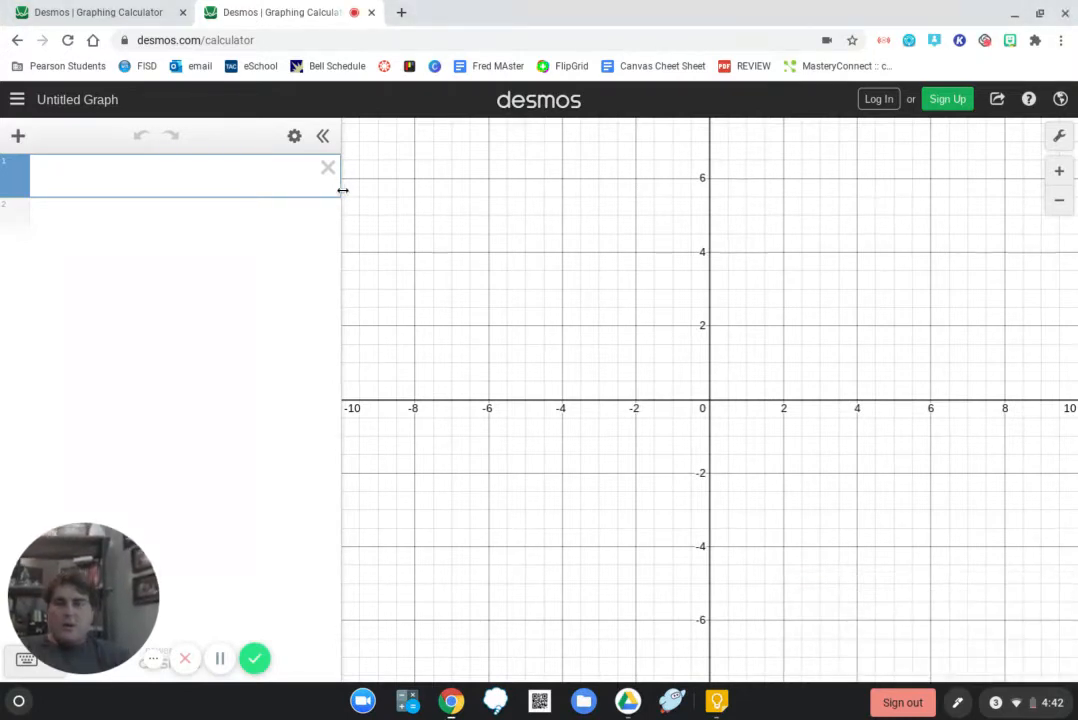
left_click(372, 13)
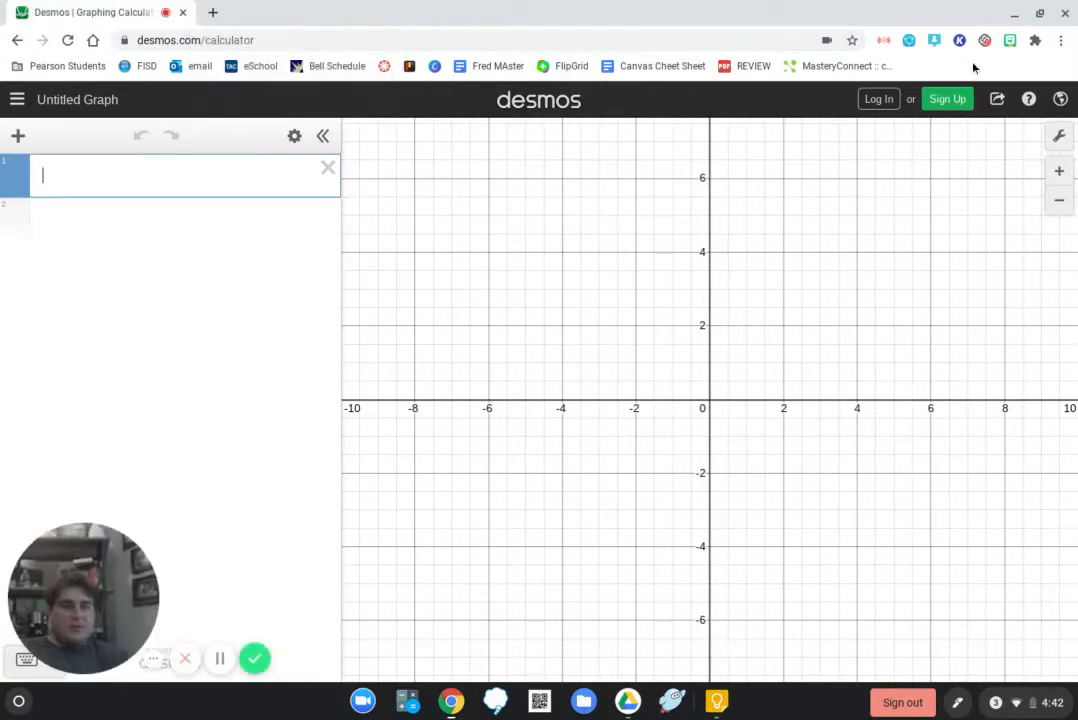
Check the account sign-up options and log in to the calculator with the Google account
left_click(958, 101)
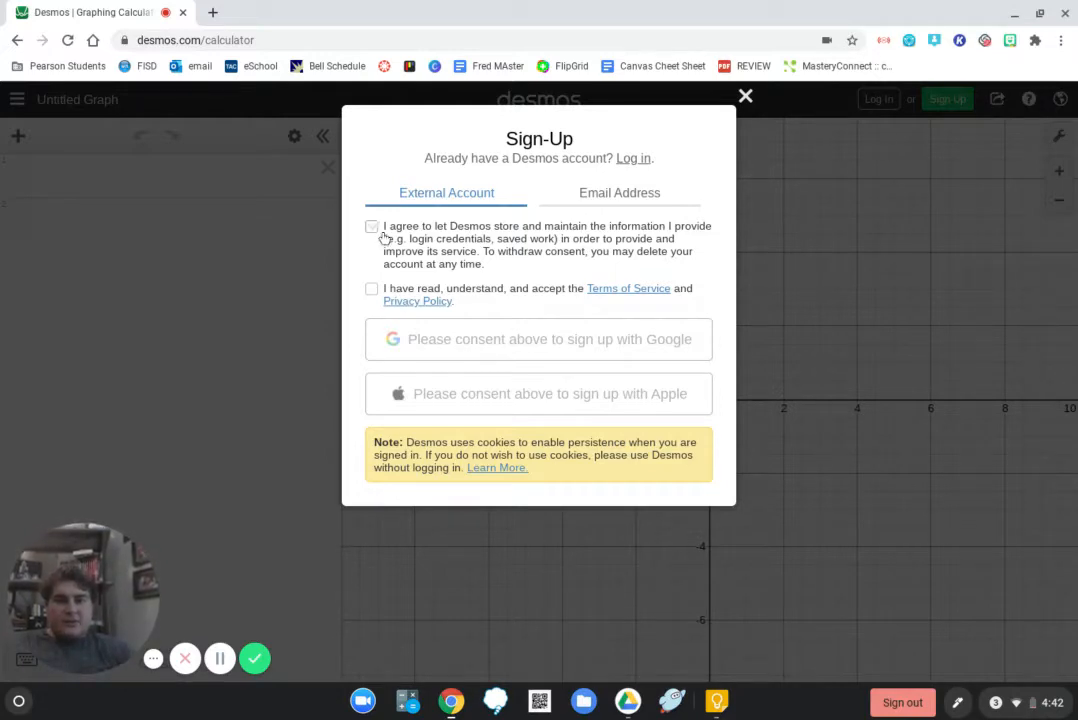
left_click(745, 96)
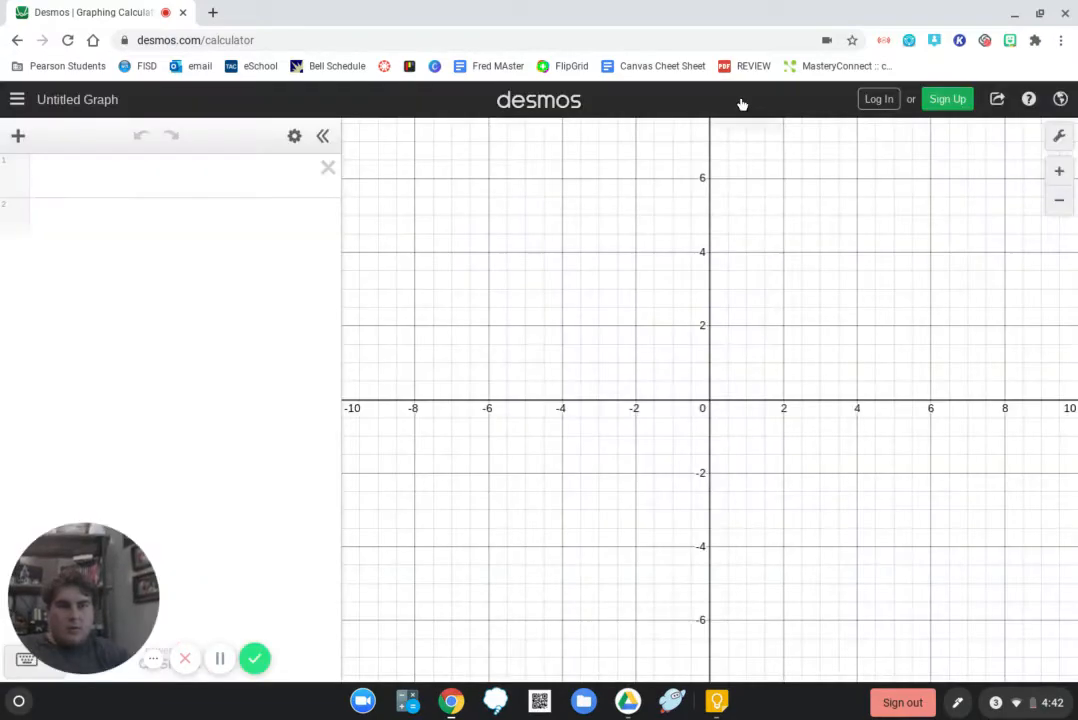
left_click(876, 101)
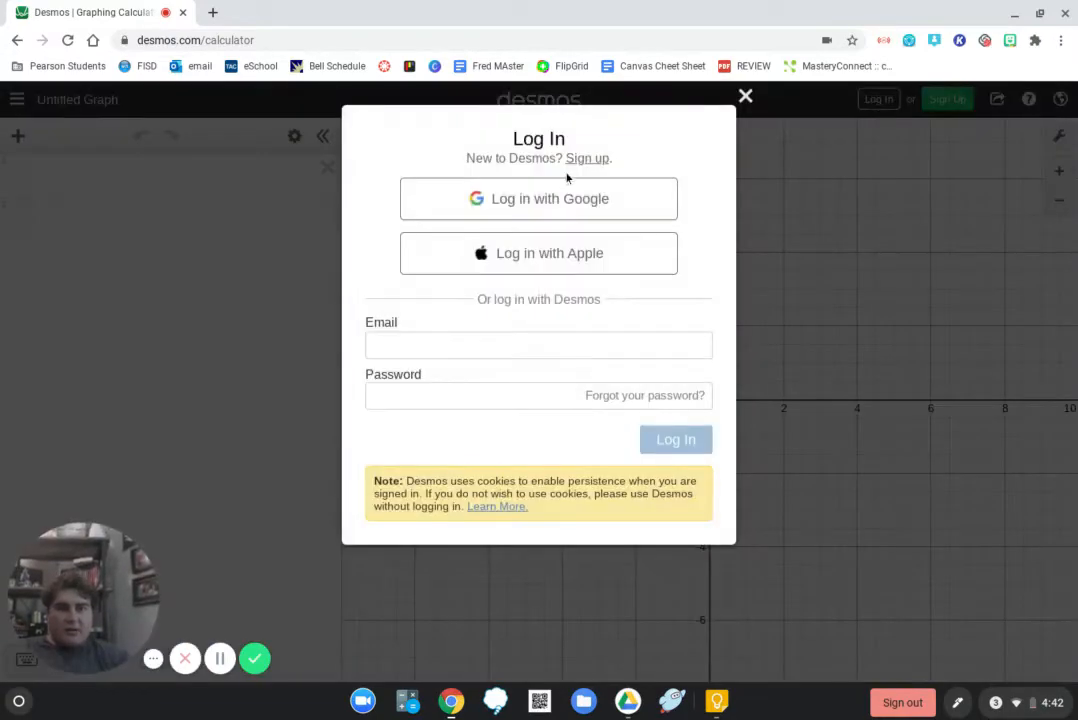
left_click(564, 194)
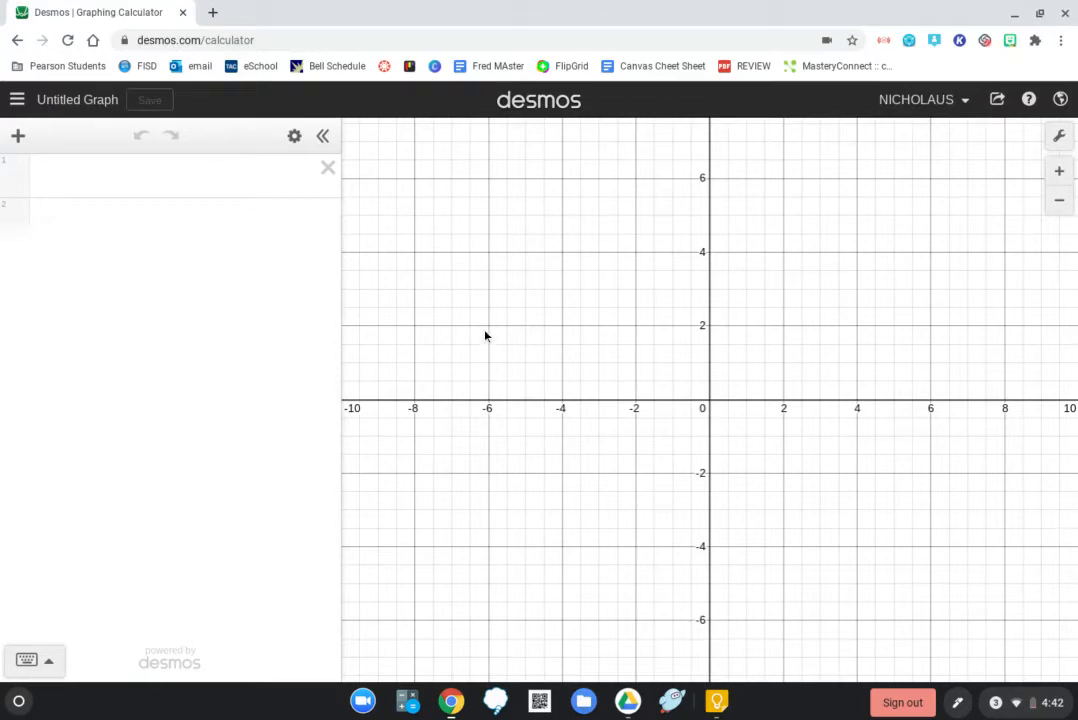
scroll(485, 335, "down", 5)
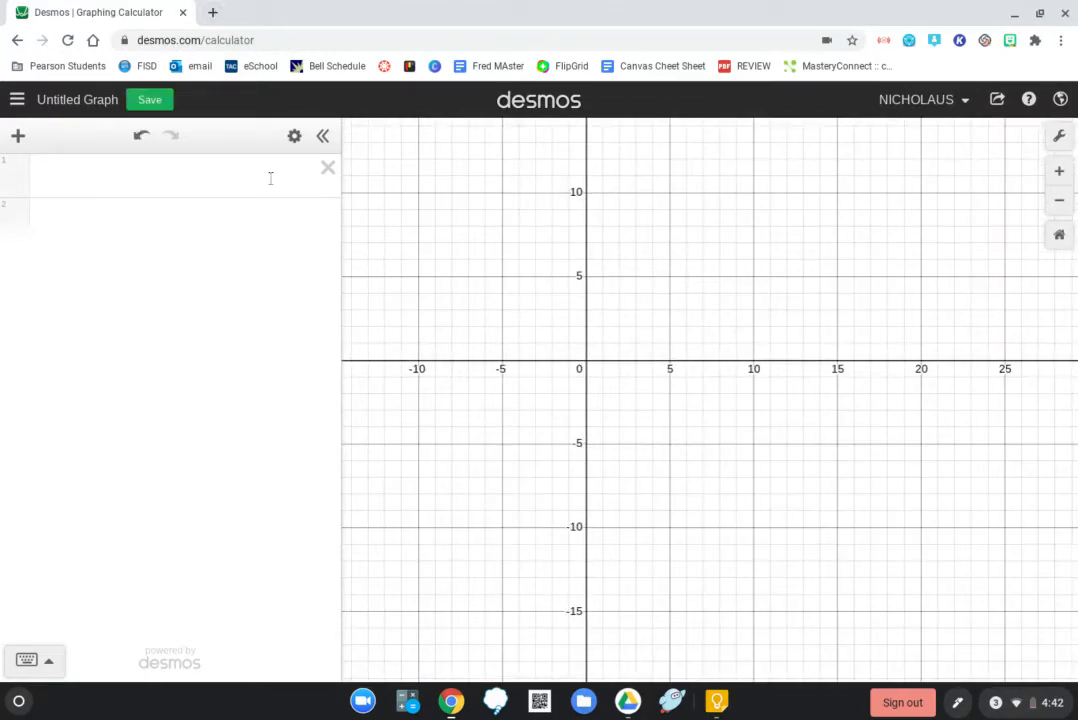
left_click(212, 12)
left_click(144, 12)
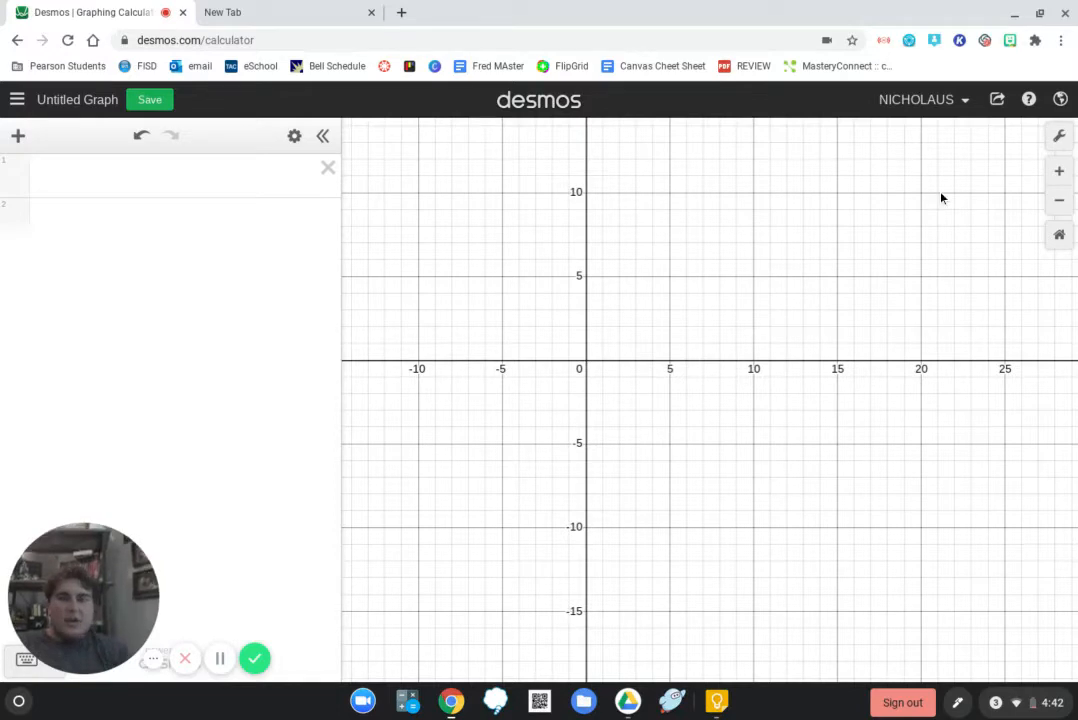
Save the untitled graph with the title "Test Graph August 30"
left_click(63, 102)
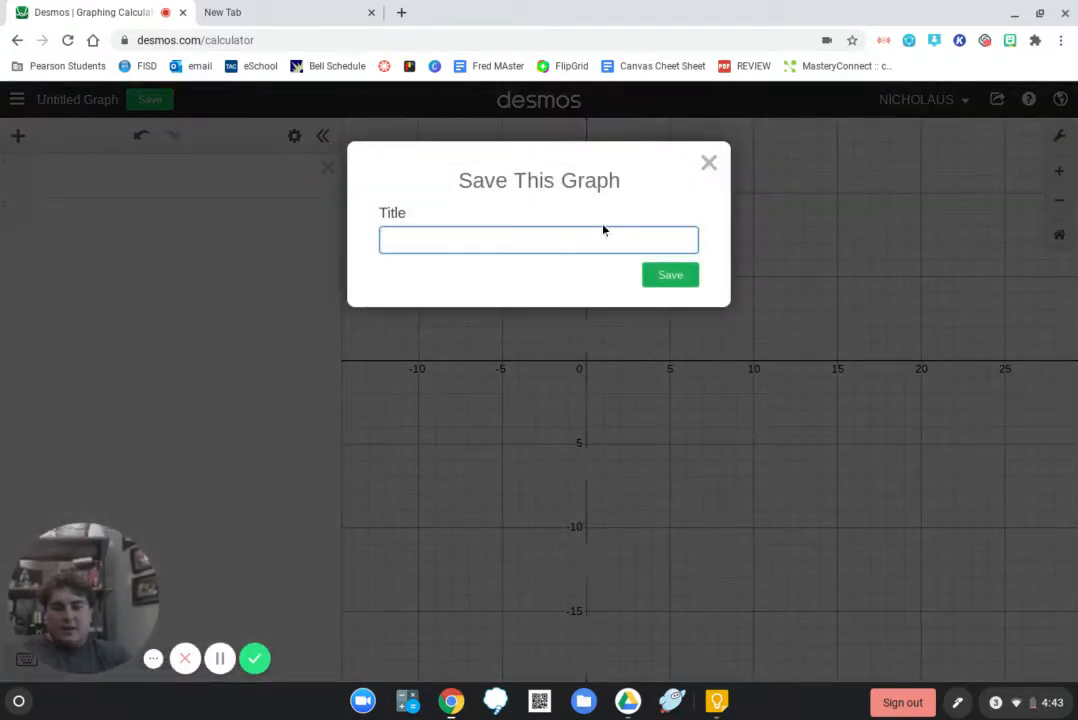
type("Test Graph August")
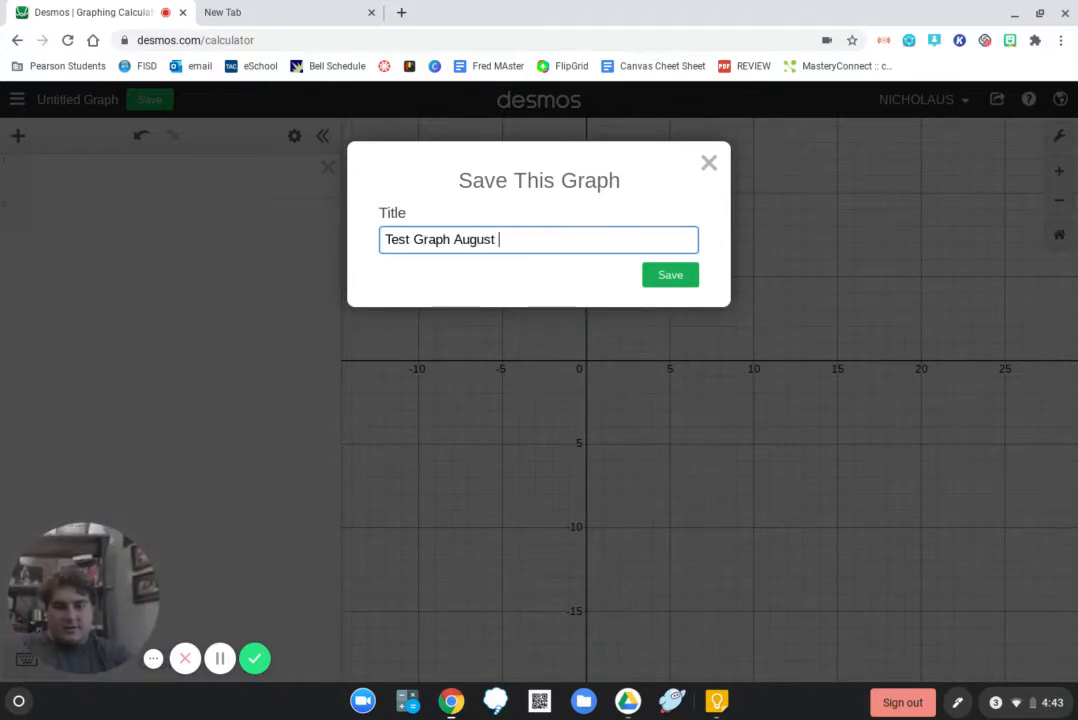
type(" 30")
key("Return")
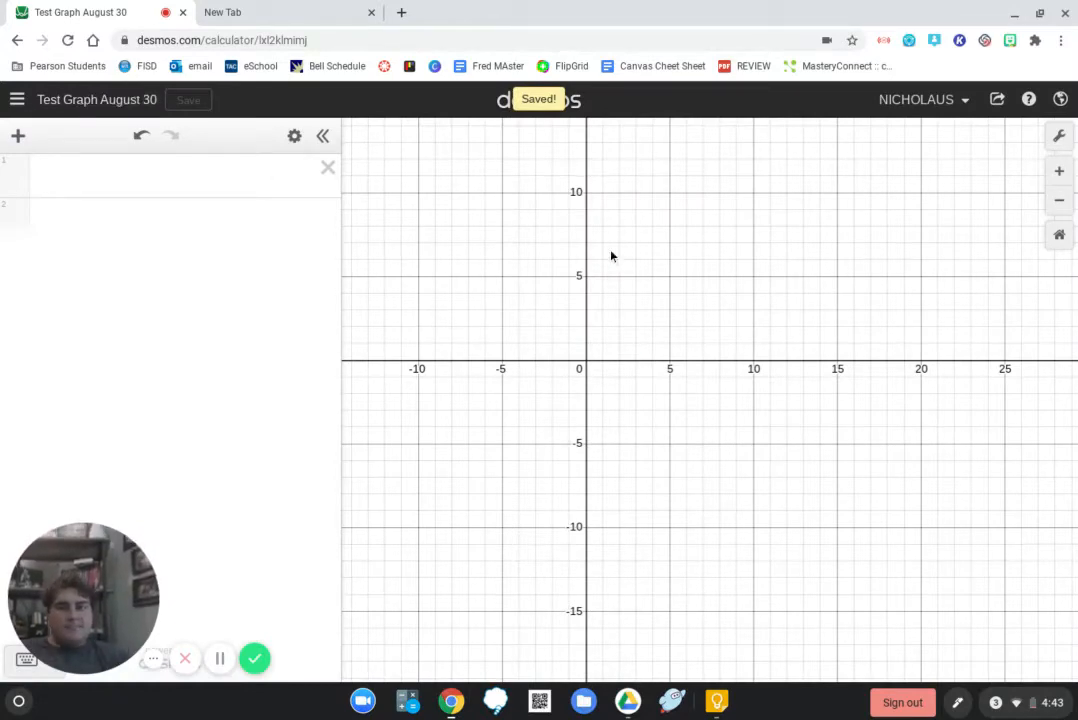
Examine the coordinate plane around the origin at different positions and zoom levels
left_click_drag(487, 314, 580, 332)
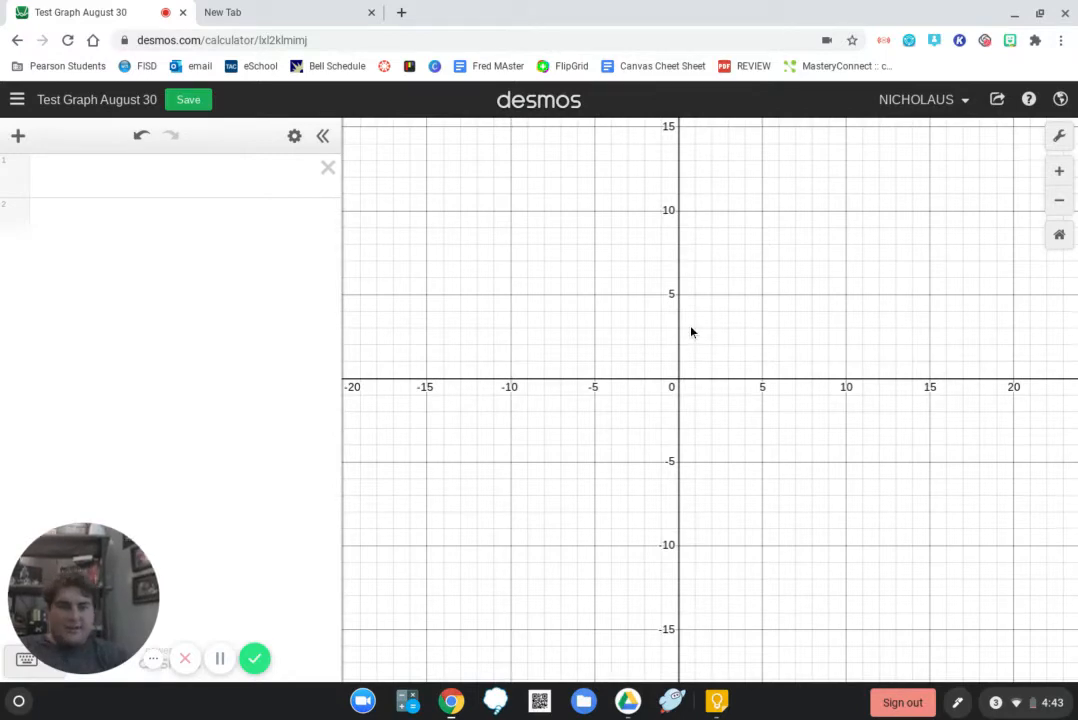
left_click(1060, 172)
left_click(1060, 172)
left_click(1060, 172)
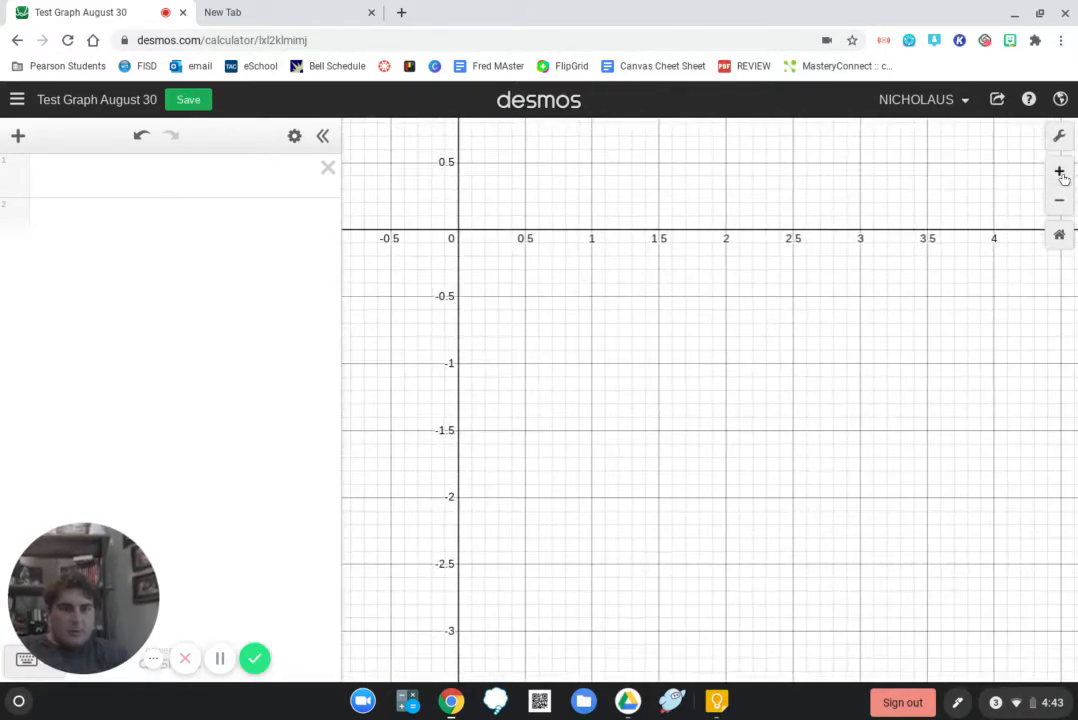
left_click(1059, 200)
left_click(1059, 200)
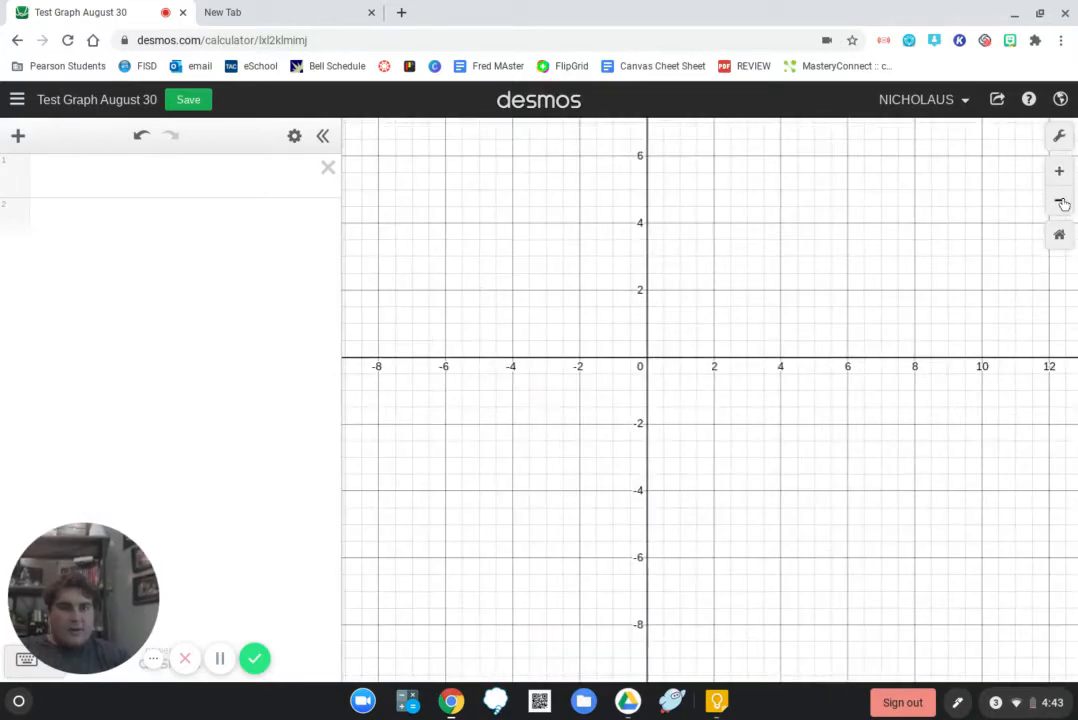
left_click(1060, 172)
left_click_drag(500, 269, 600, 344)
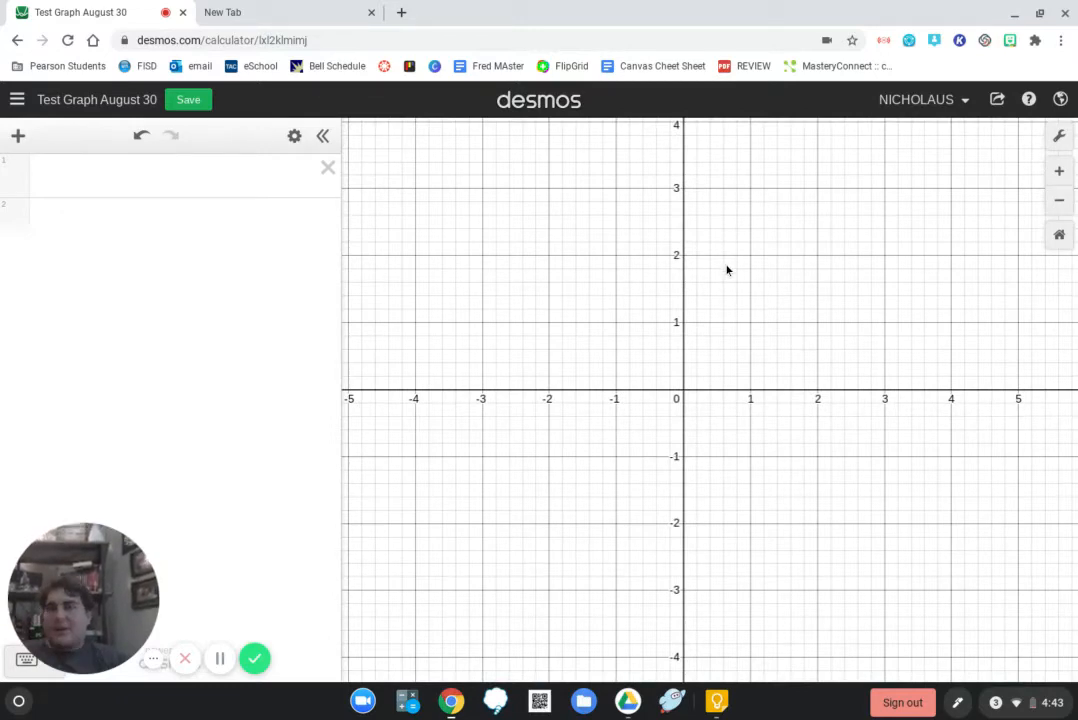
Graph y = 3x in the first expression and extend it to y = 3x − 4
left_click(228, 179)
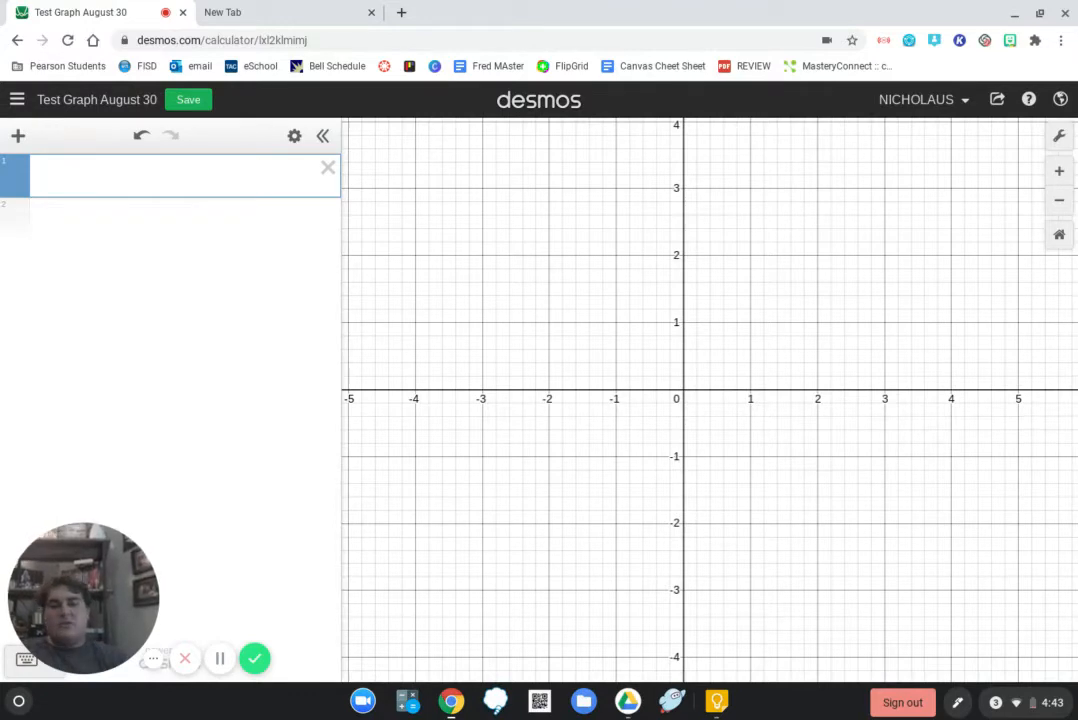
type("y ")
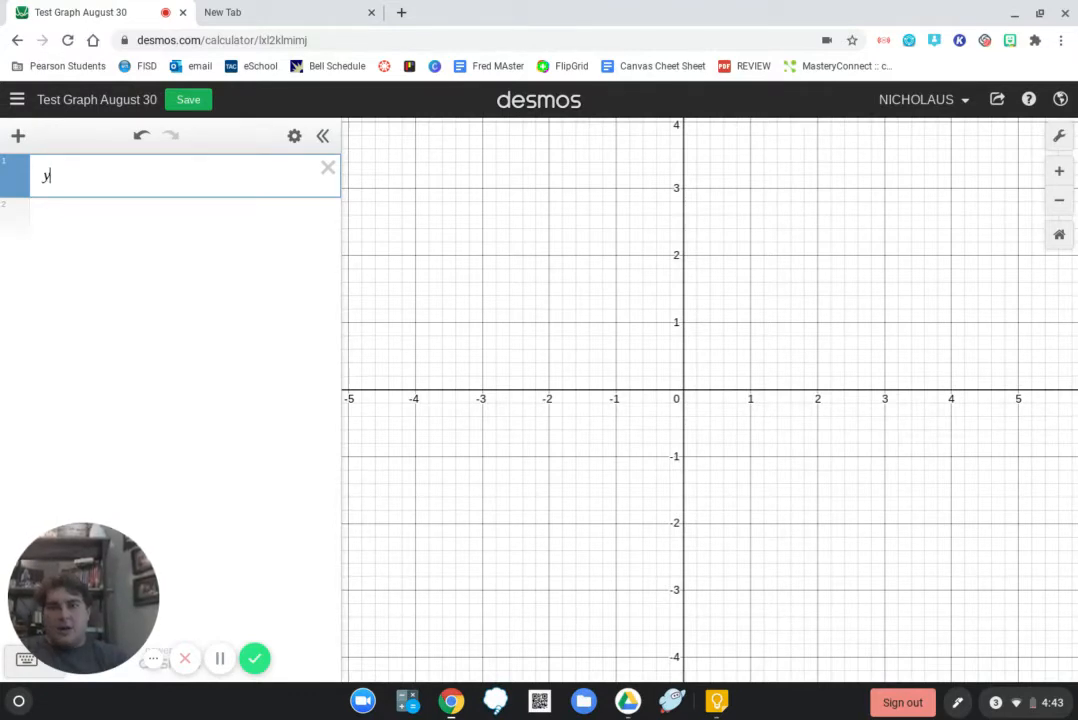
type("= ")
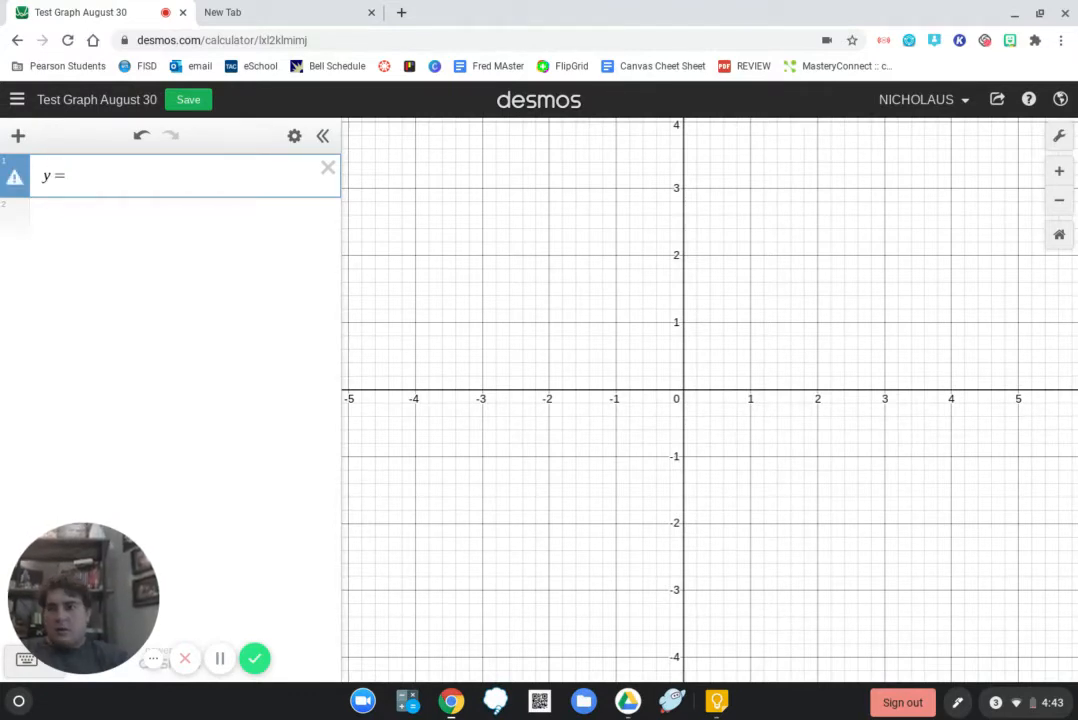
type("3x")
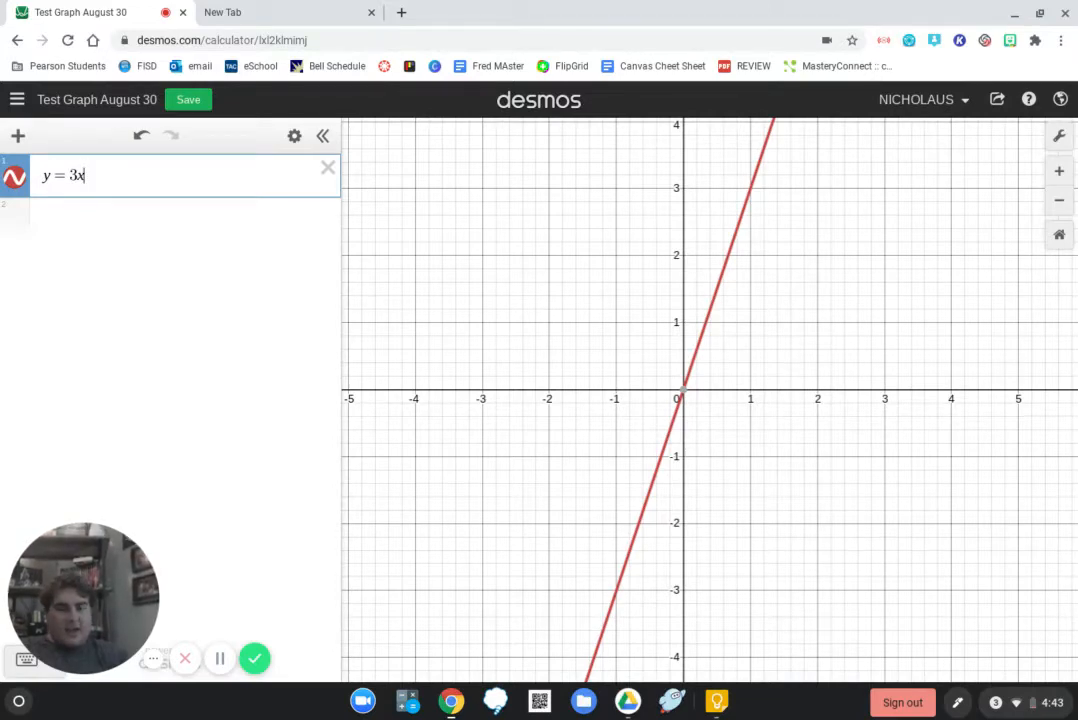
mouse_move(684, 392)
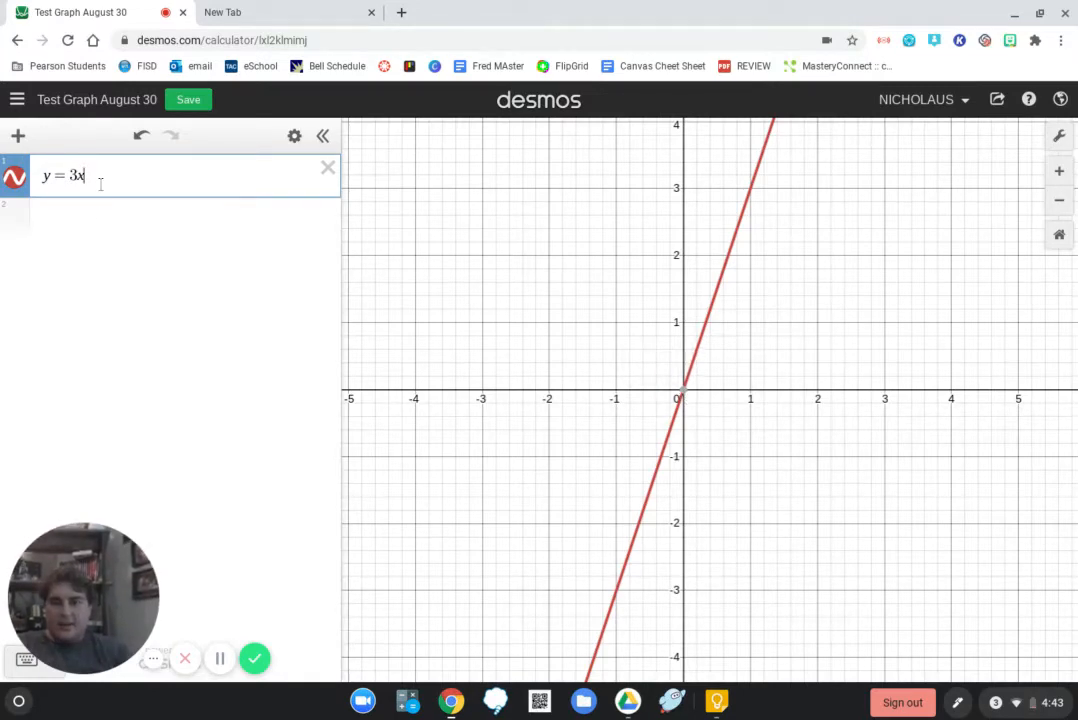
type("-4")
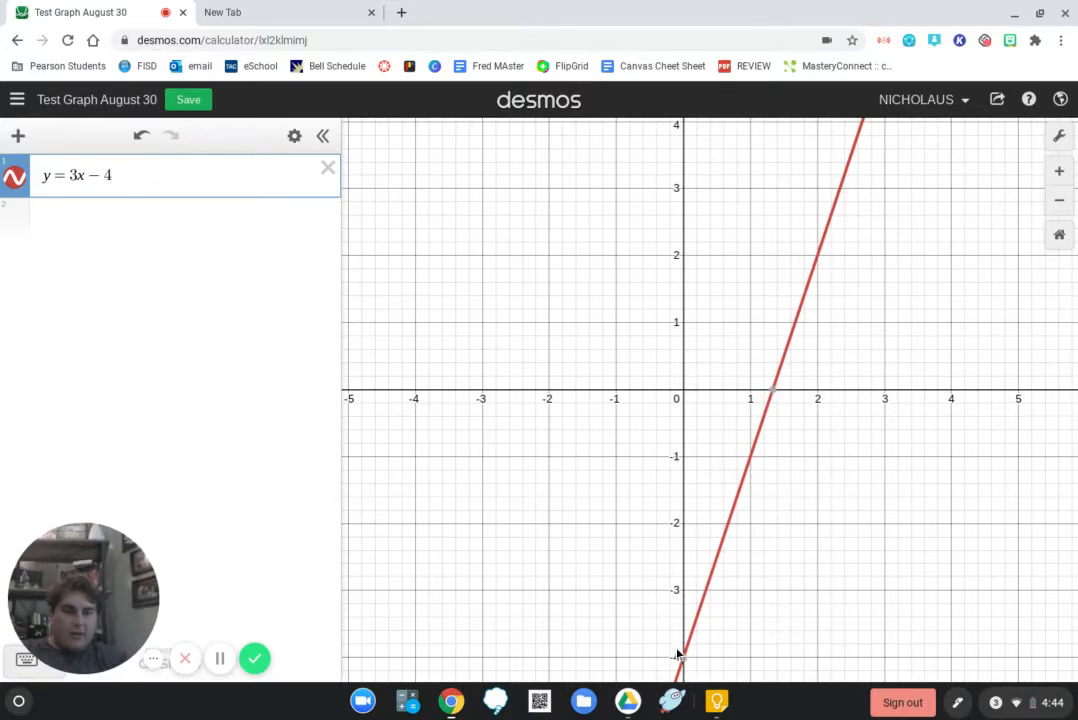
mouse_move(680, 657)
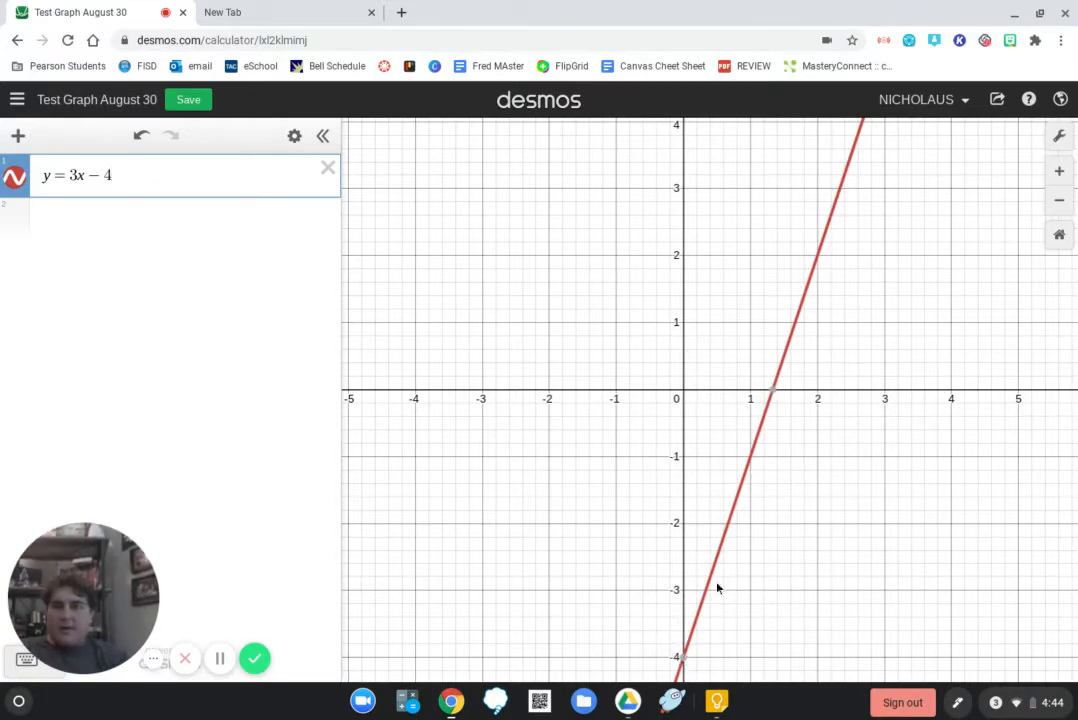
mouse_move(776, 398)
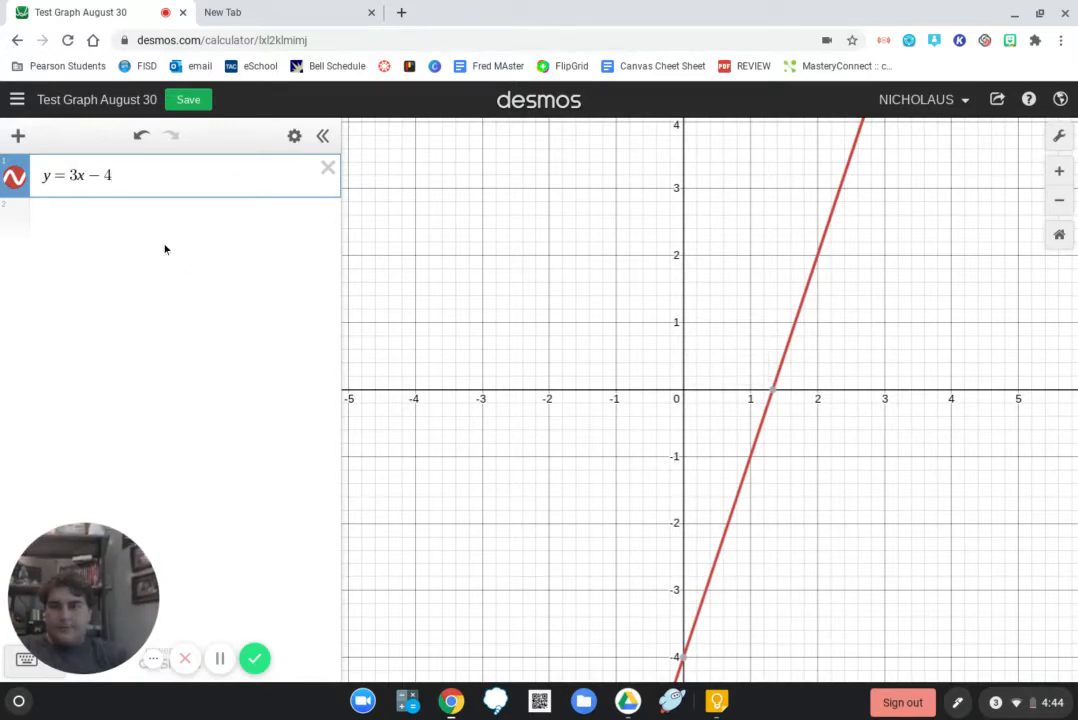
Graph the line y = −2x + 5 as the second expression
left_click(149, 221)
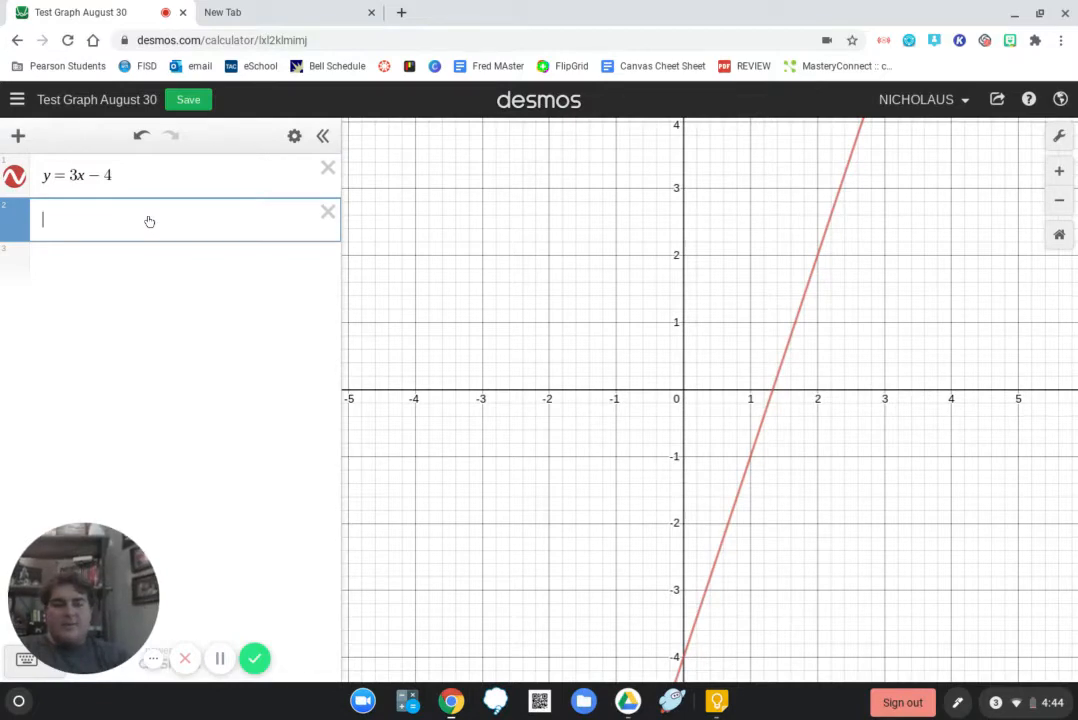
type("y=")
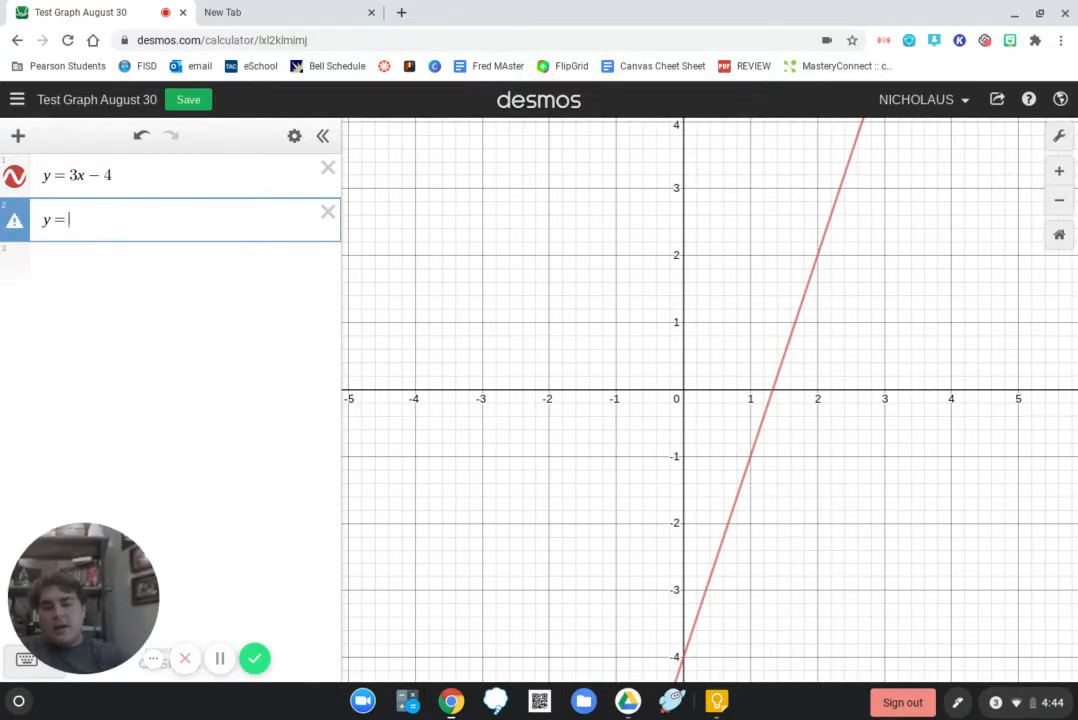
type("-2x")
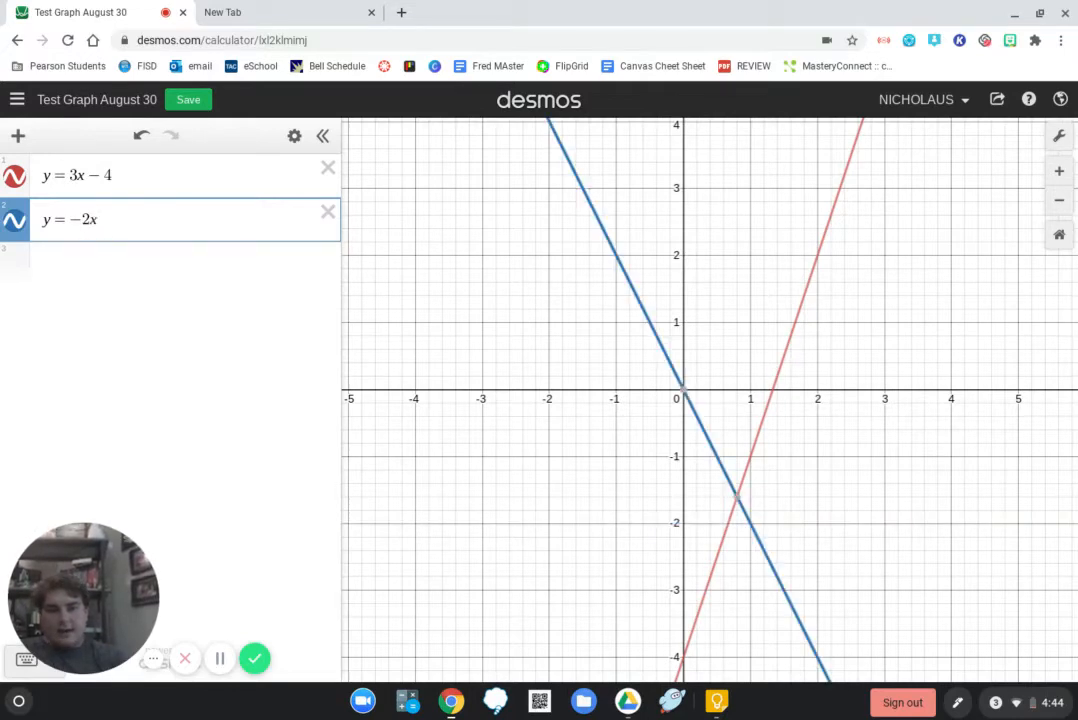
type("+5")
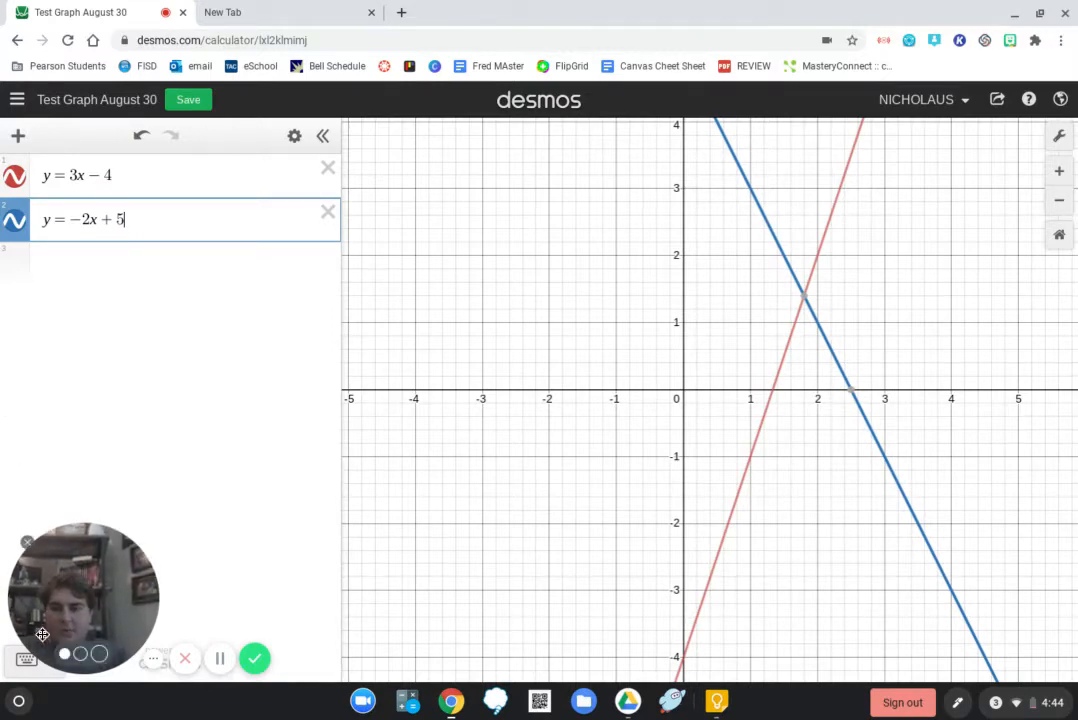
Show the on-screen math keypad for the y = −2x + 5 expression and hide it again
left_click(25, 663)
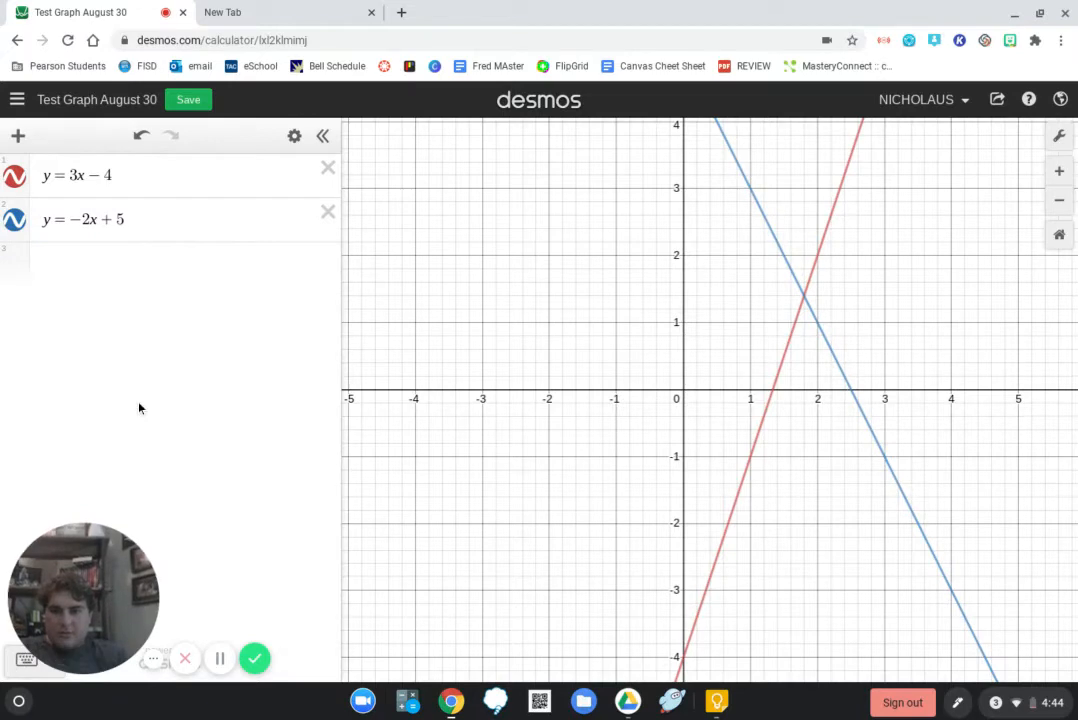
left_click_drag(100, 551, 158, 388)
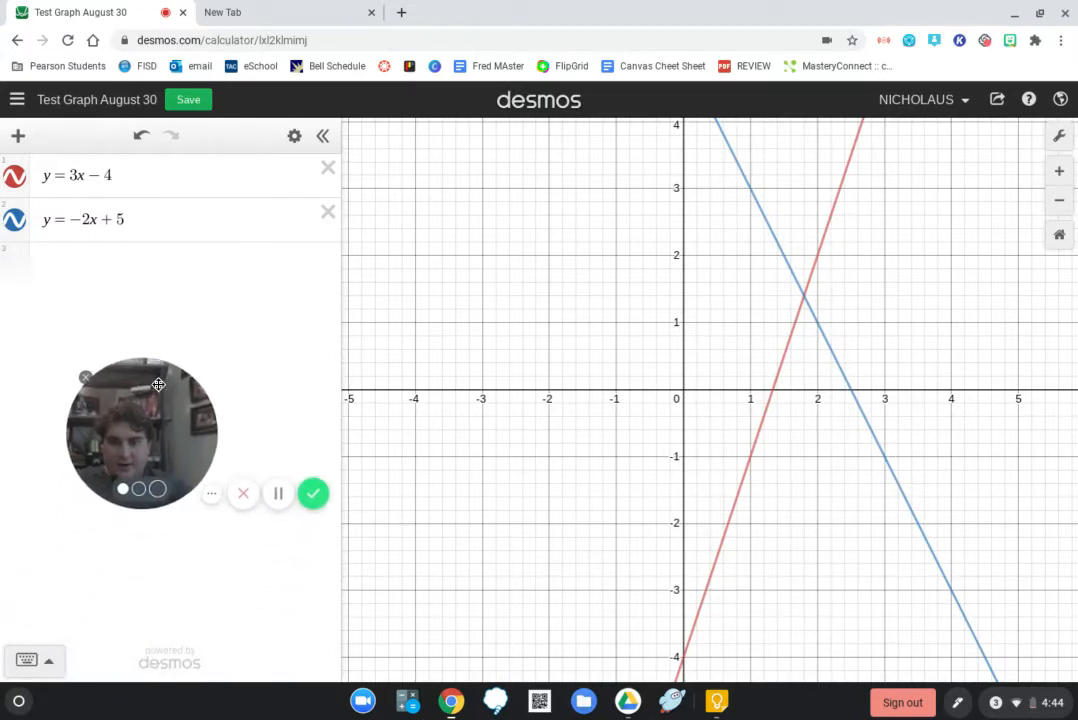
left_click(156, 228)
left_click(38, 660)
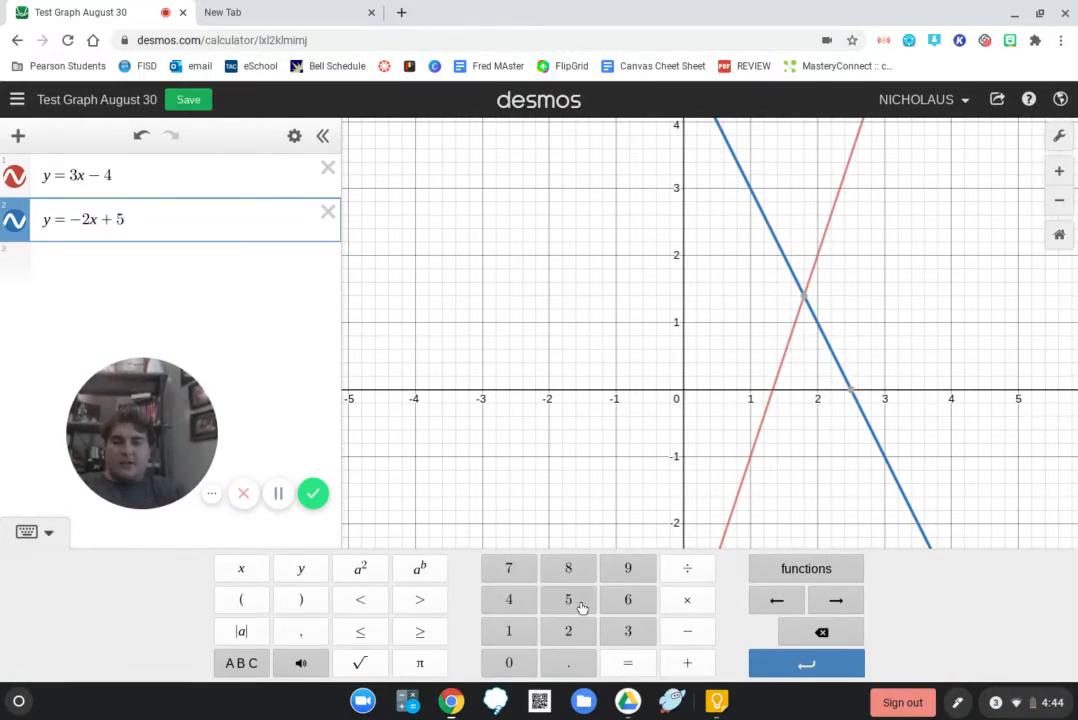
left_click(31, 533)
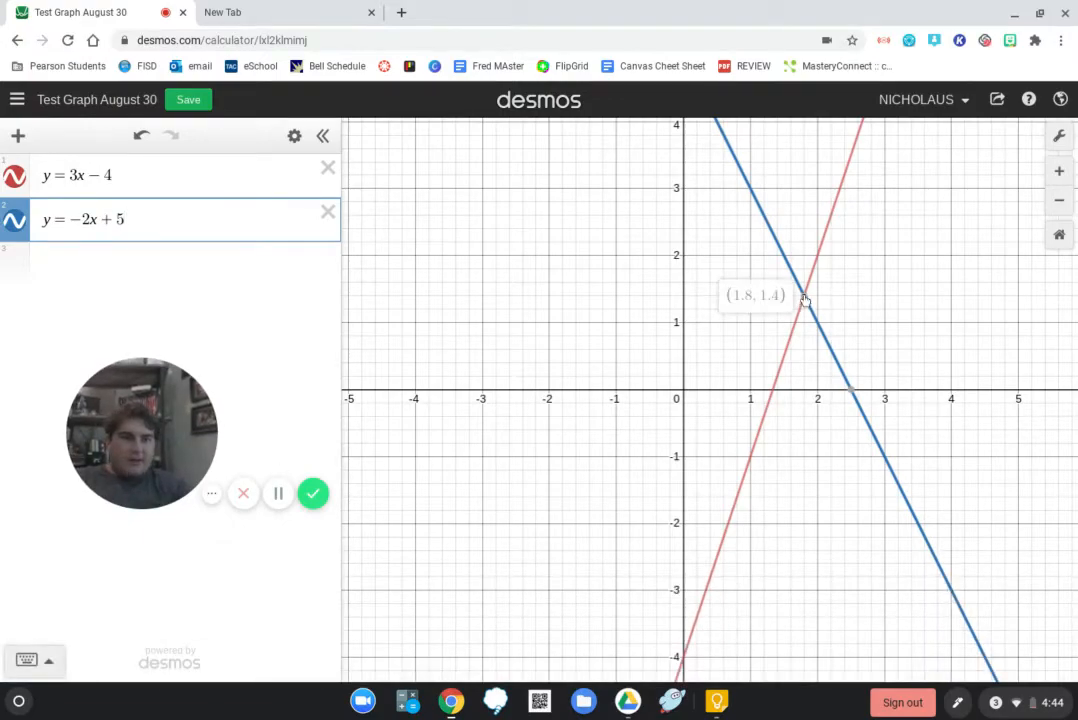
Examine the two lines and their intersection at widely different scales, ending with the area around the origin
scroll(673, 165, "down", 3)
scroll(673, 165, "down", 10)
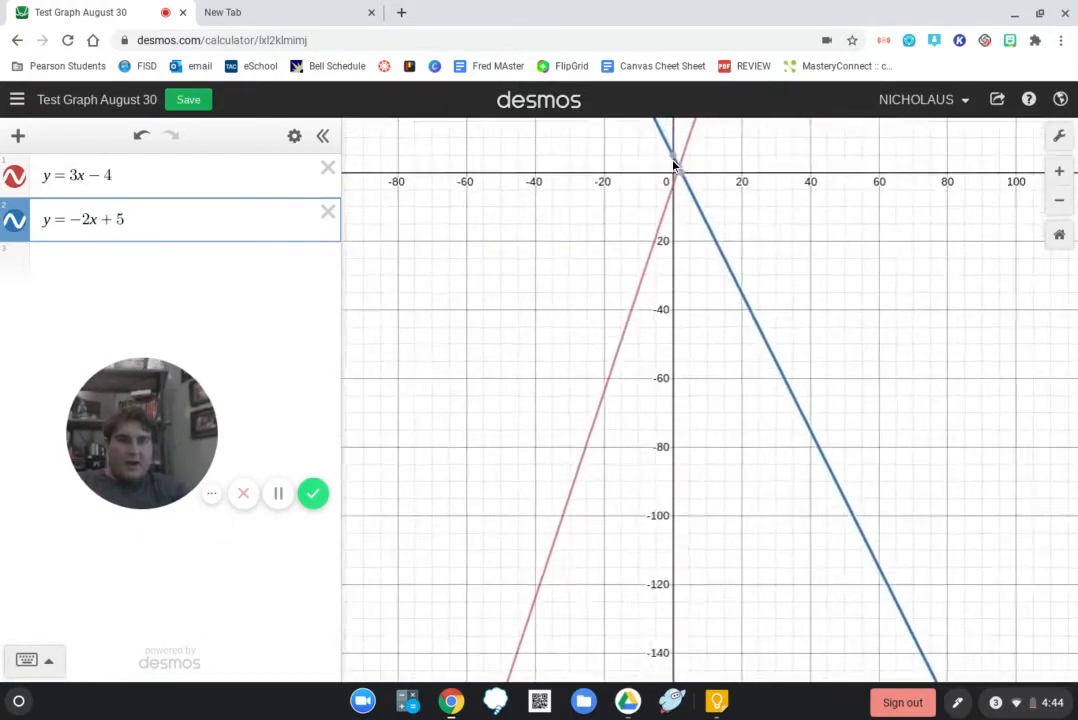
scroll(673, 165, "down", 8)
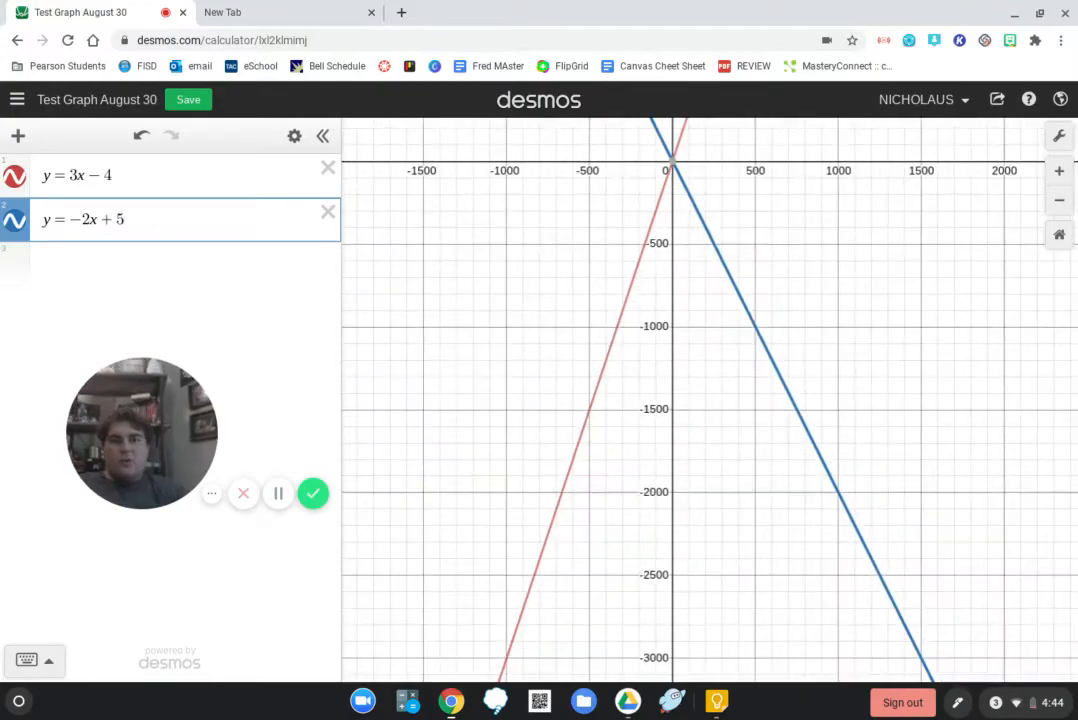
scroll(673, 165, "down", 10)
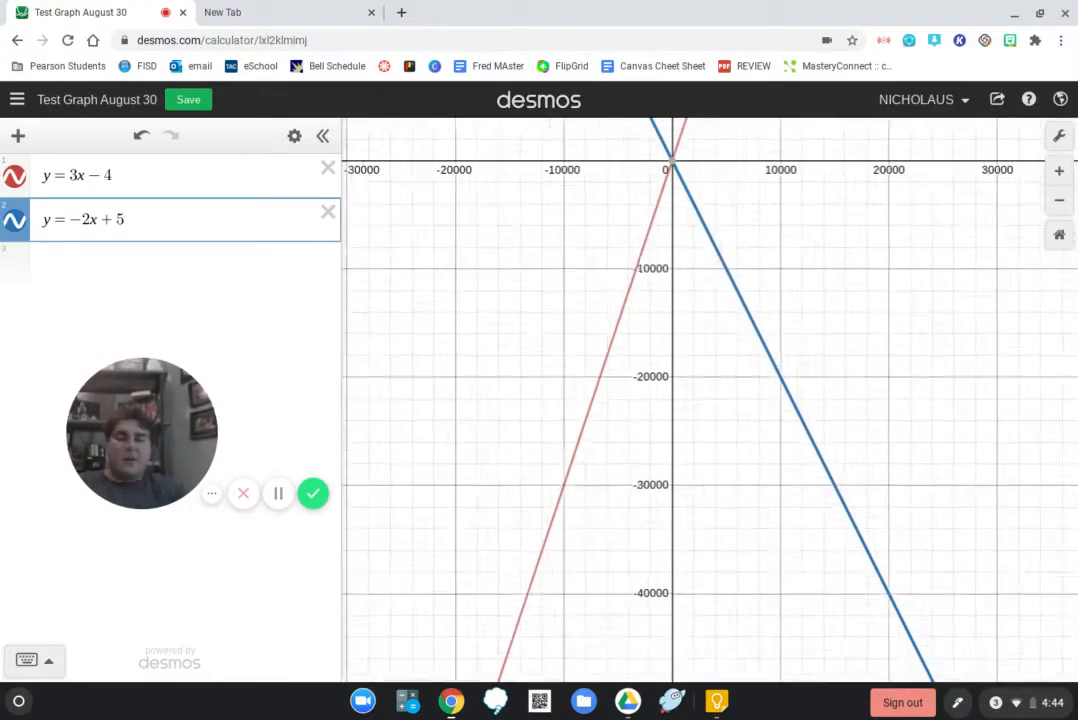
scroll(673, 165, "down", 10)
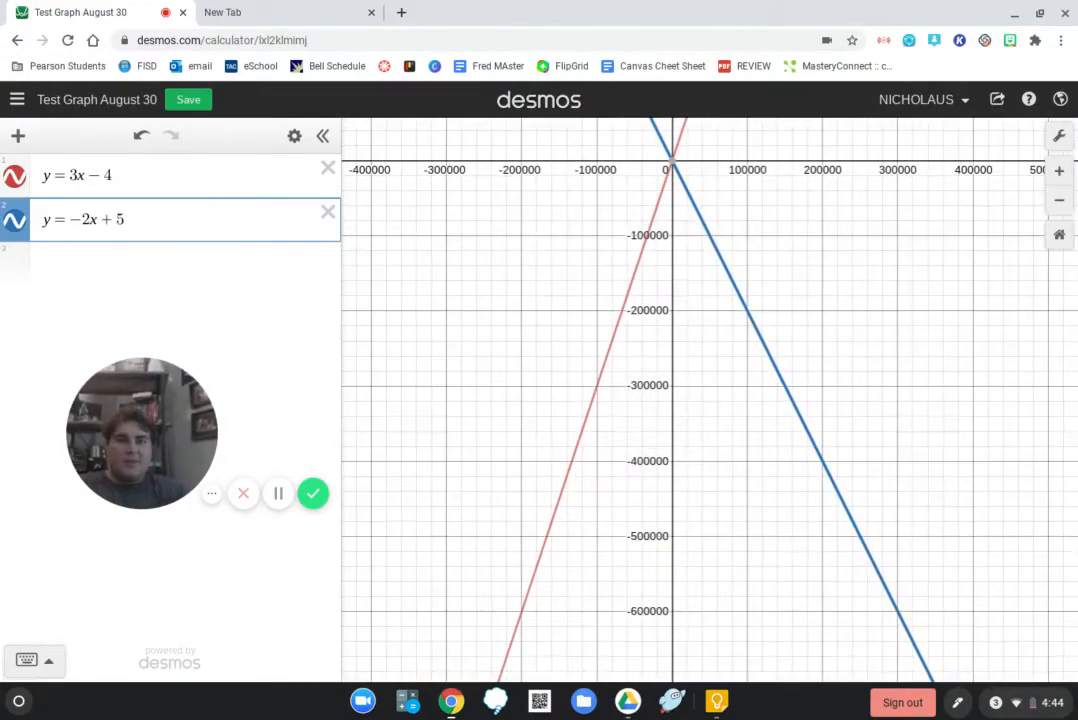
scroll(673, 165, "down", 10)
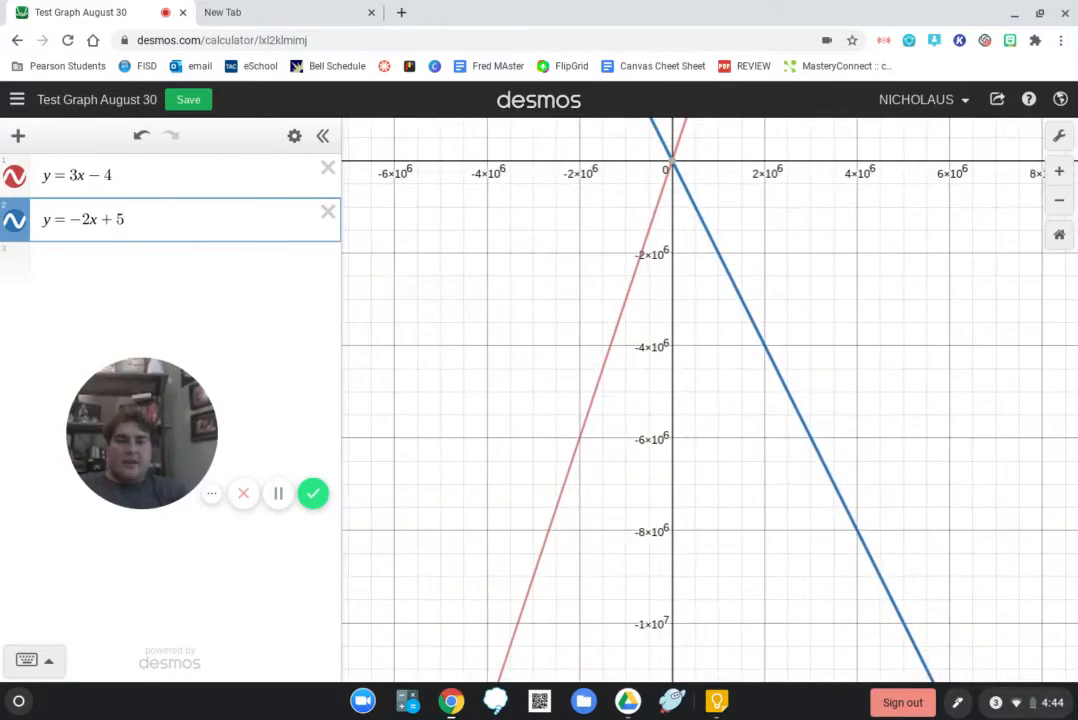
scroll(673, 165, "down", 10)
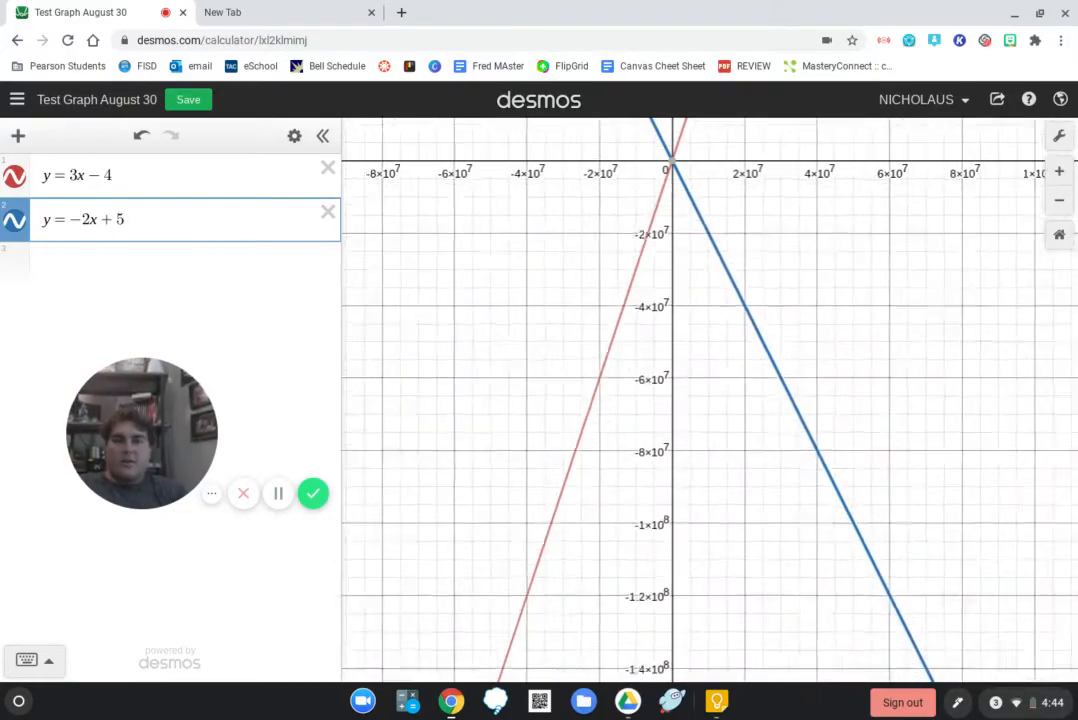
scroll(673, 165, "down", 3)
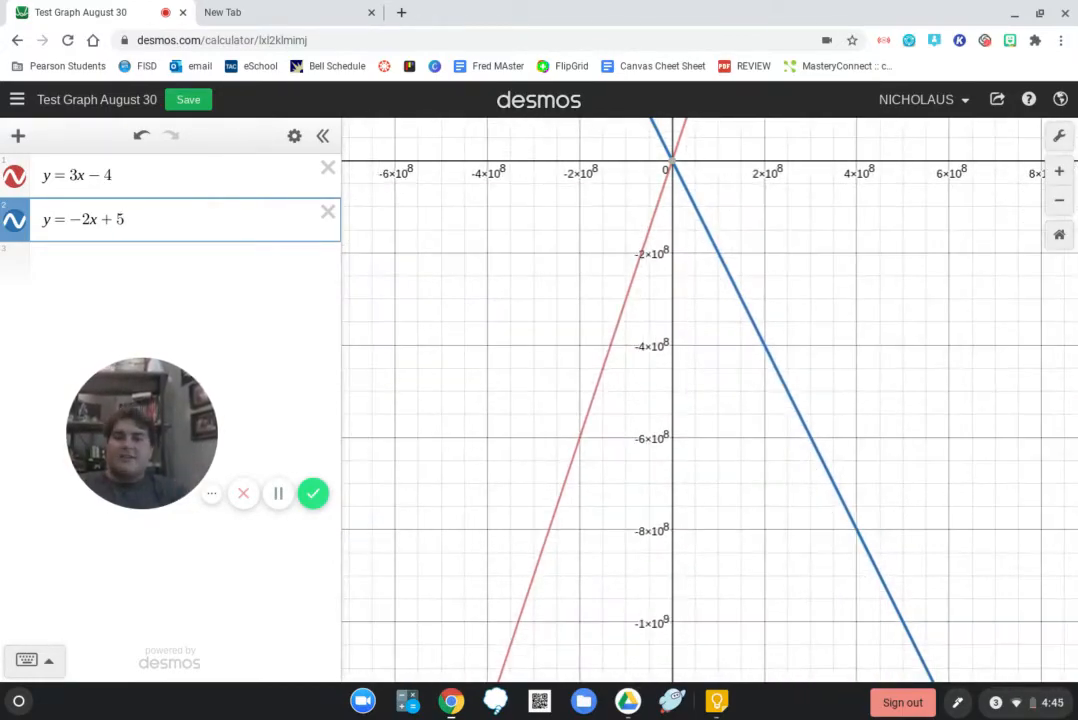
scroll(673, 165, "up", 10)
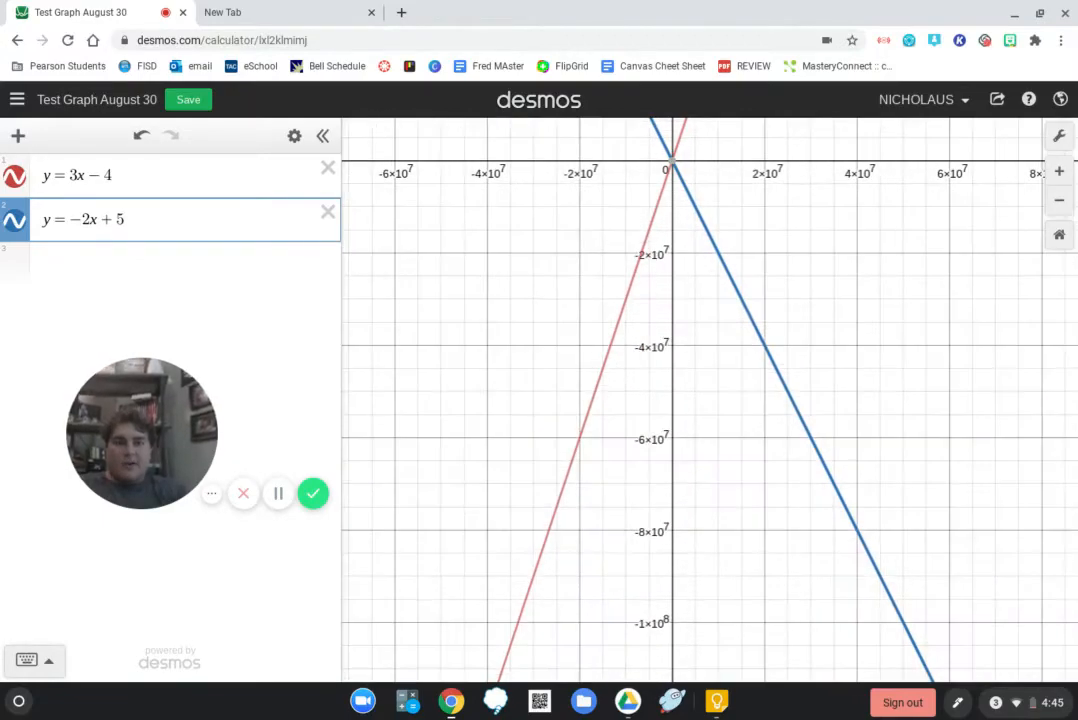
scroll(673, 165, "up", 10)
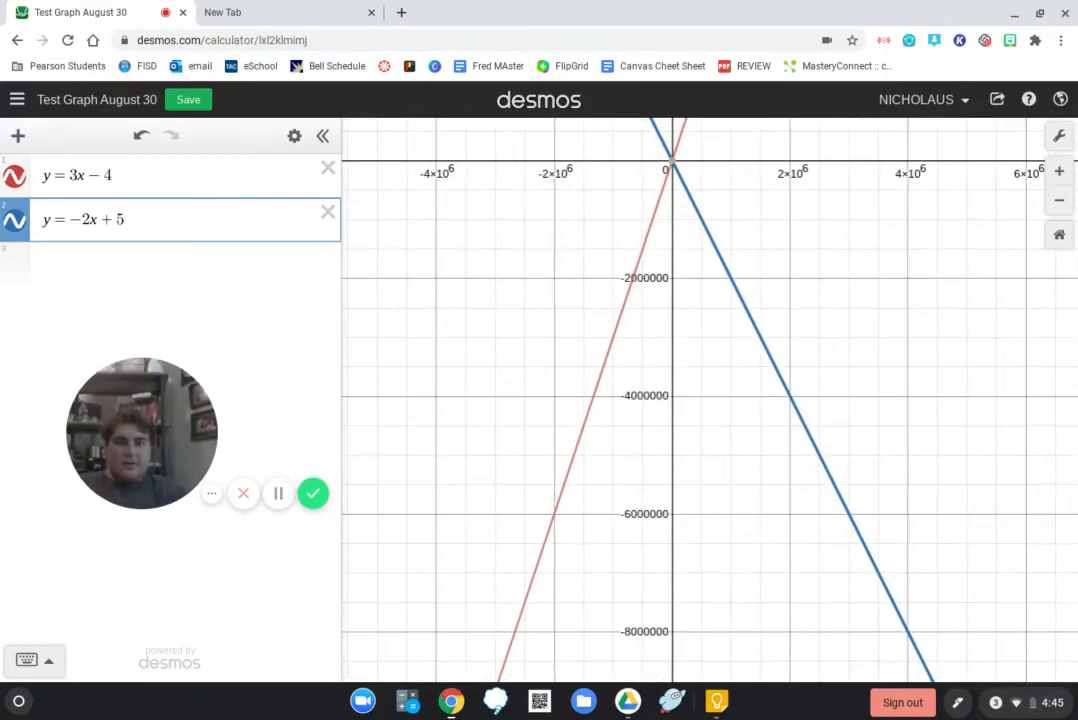
scroll(673, 165, "up", 3)
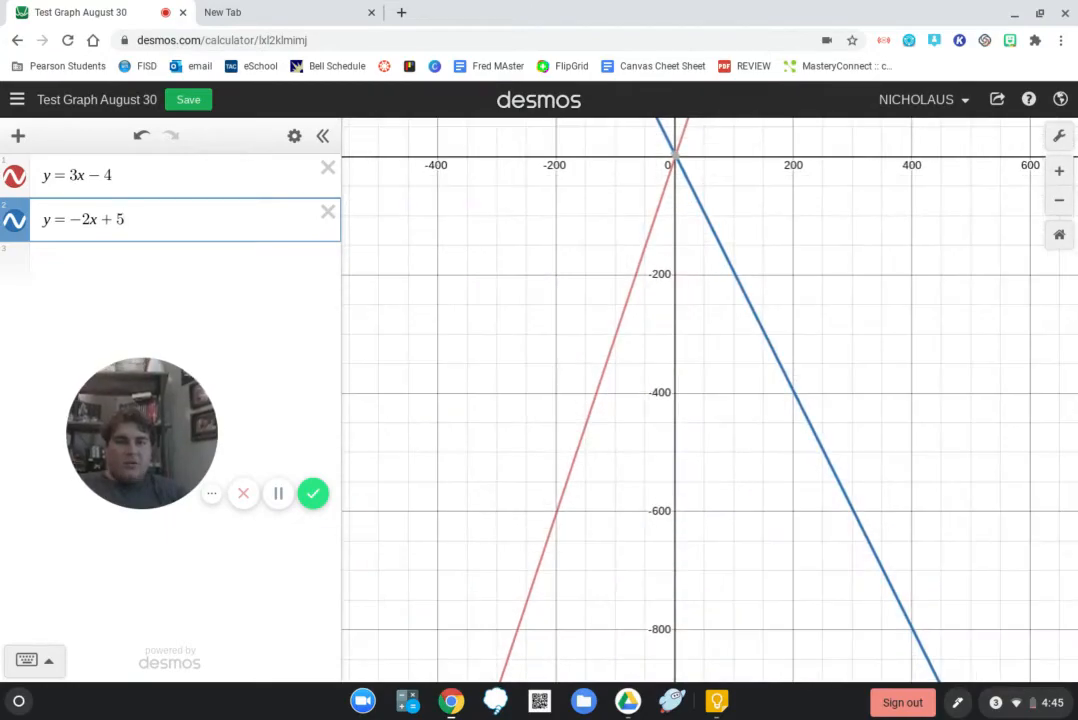
scroll(637, 191, "up", 10)
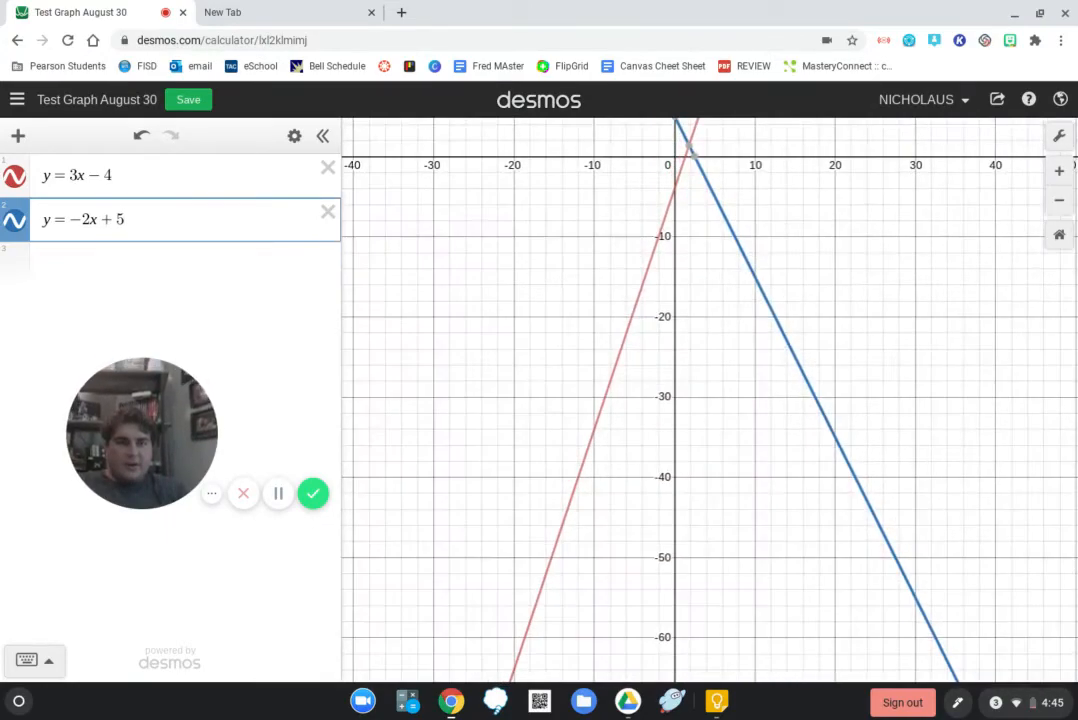
left_click_drag(637, 192, 602, 380)
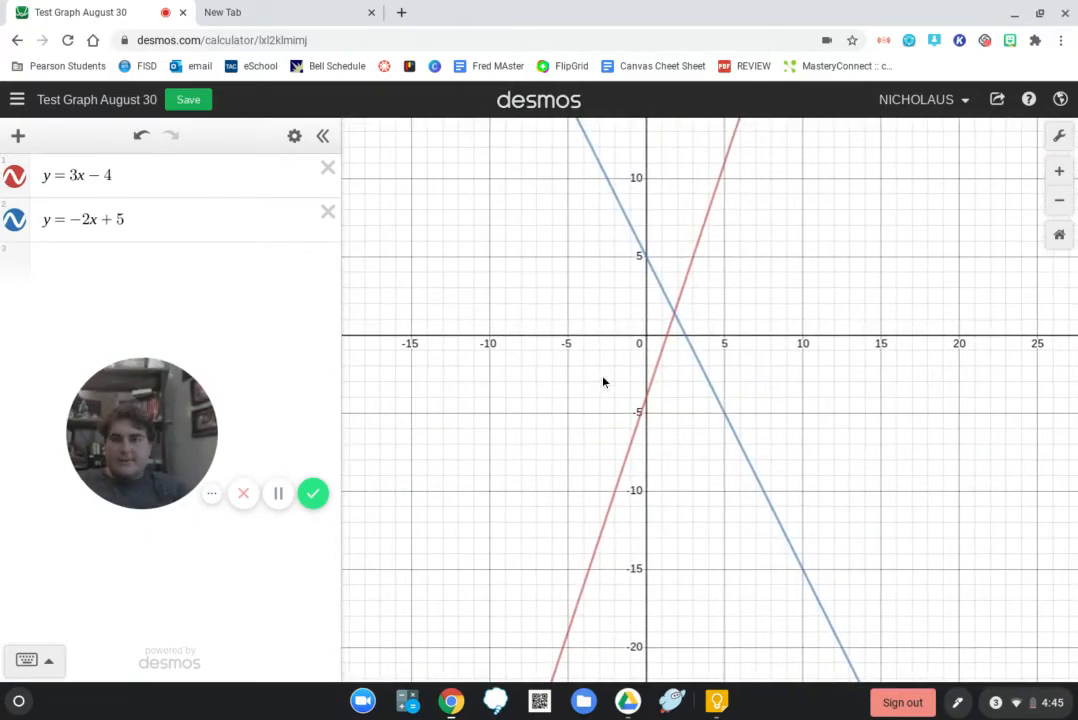
Graph the parabola y = x² as the third expression
left_click(150, 221)
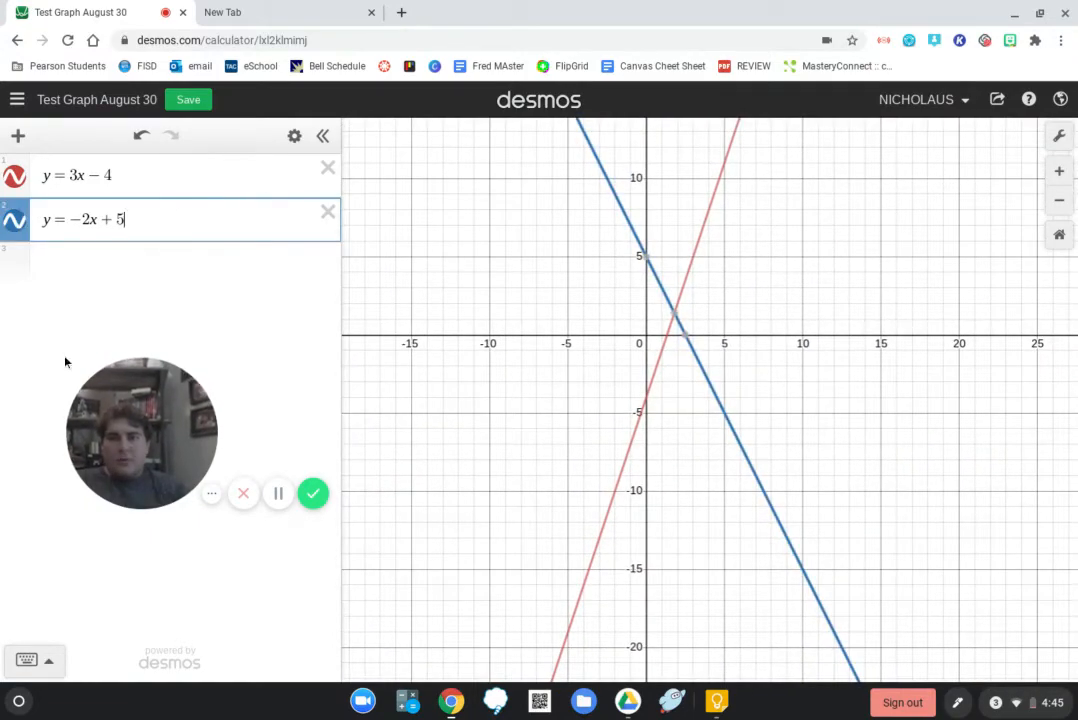
left_click(79, 282)
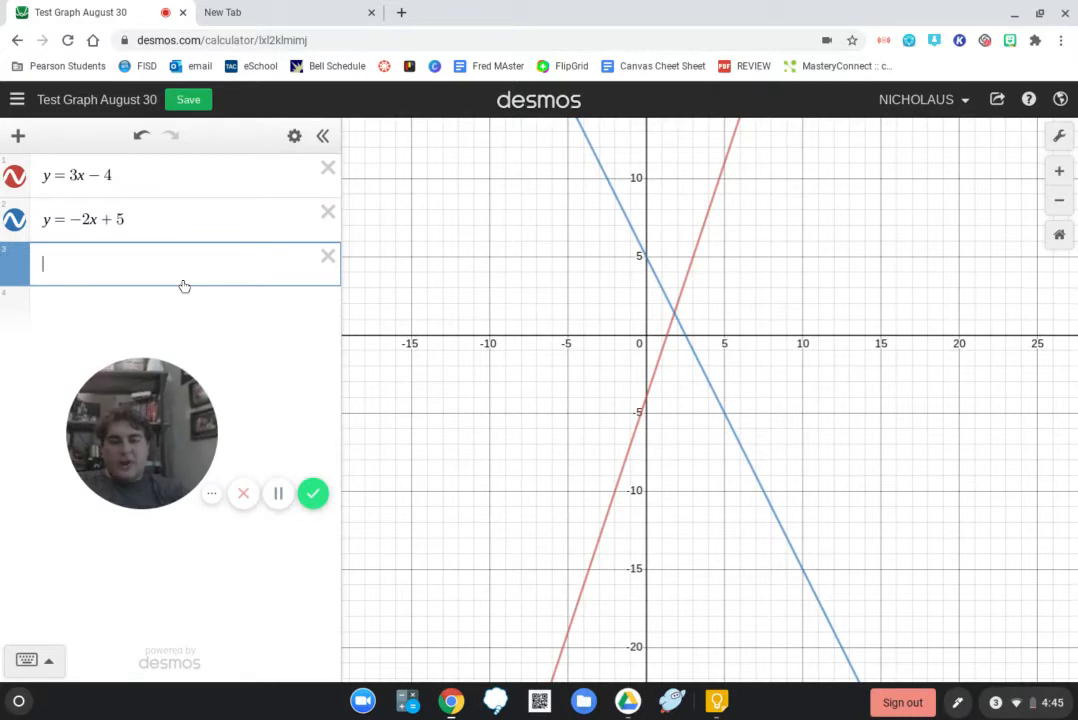
type("y=x")
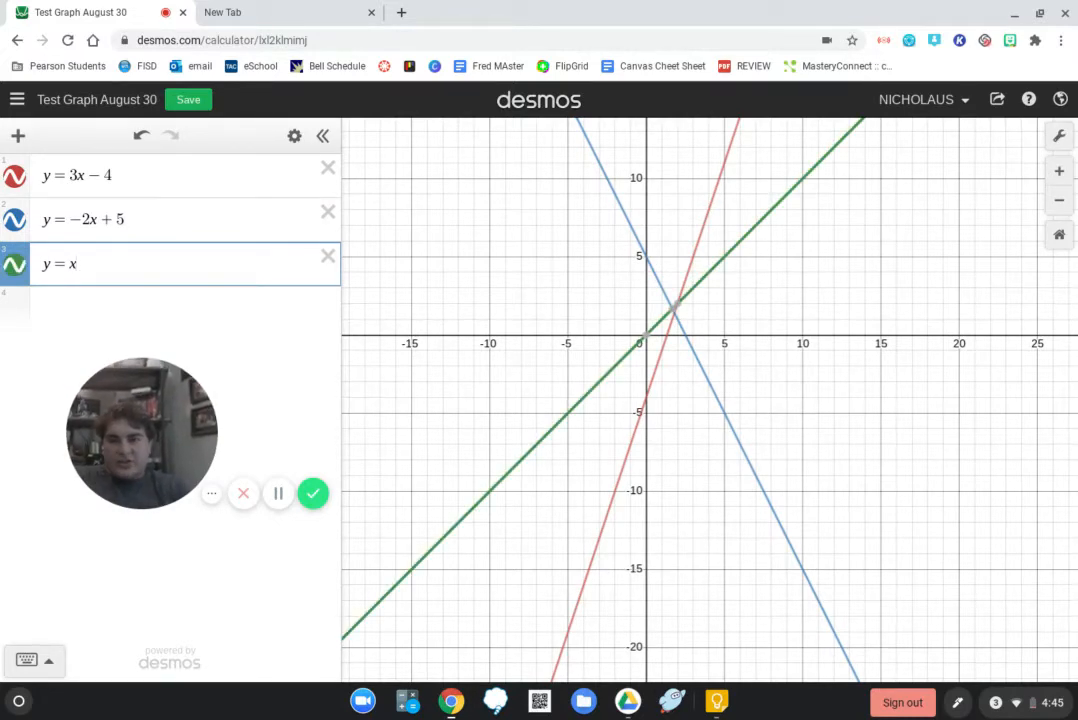
type("^")
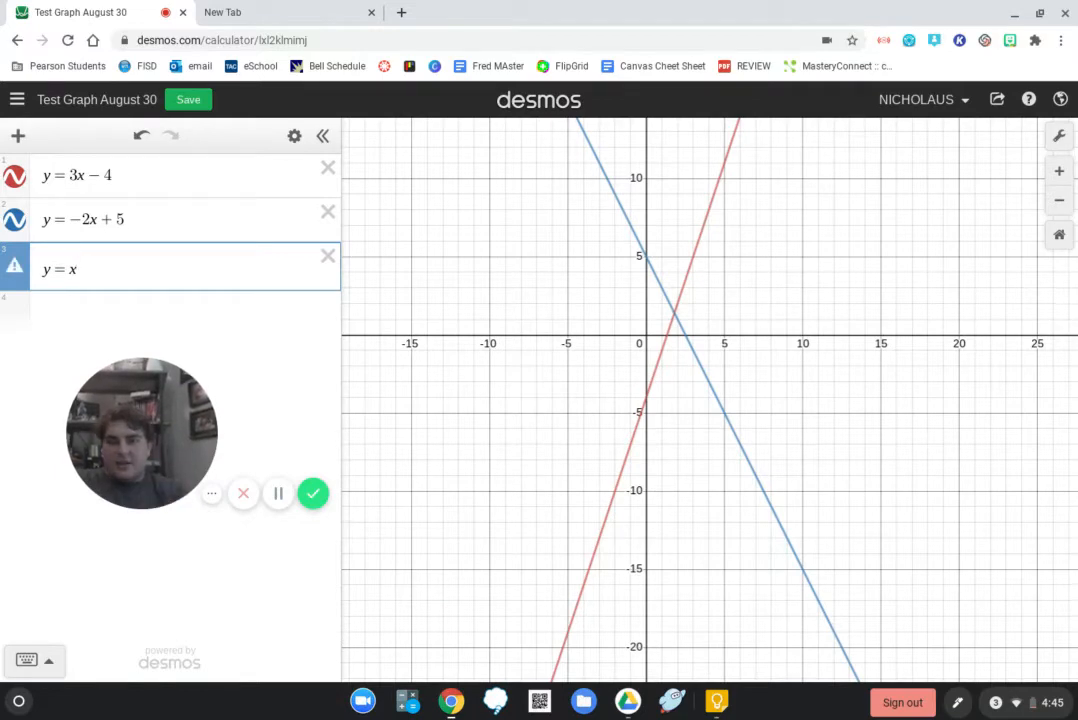
type("2")
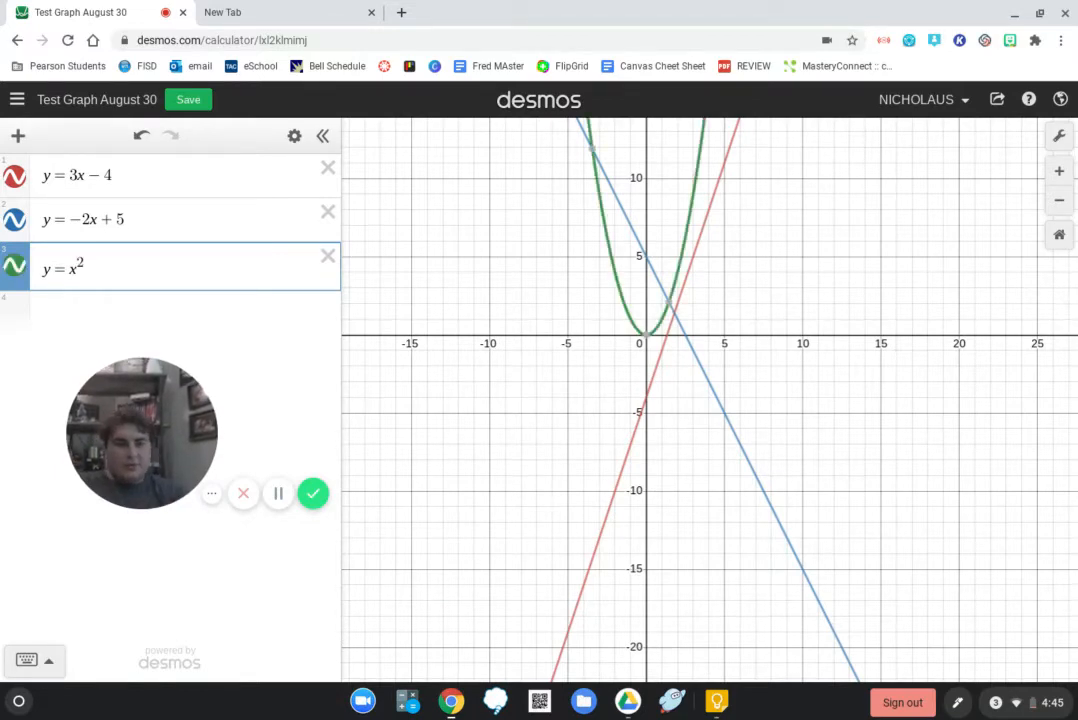
Try the exponents 3, 9 and 89 in the third expression and set the exponent back to 2
key("BackSpace")
type("3")
key("BackSpace")
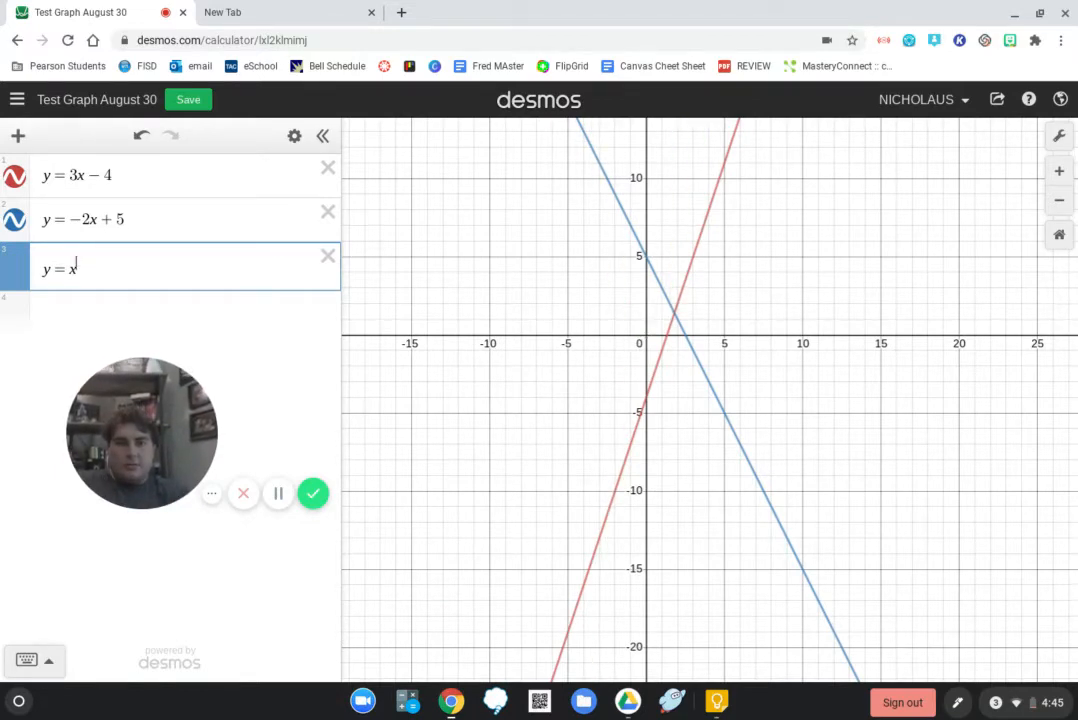
type("9")
key("BackSpace")
type("89")
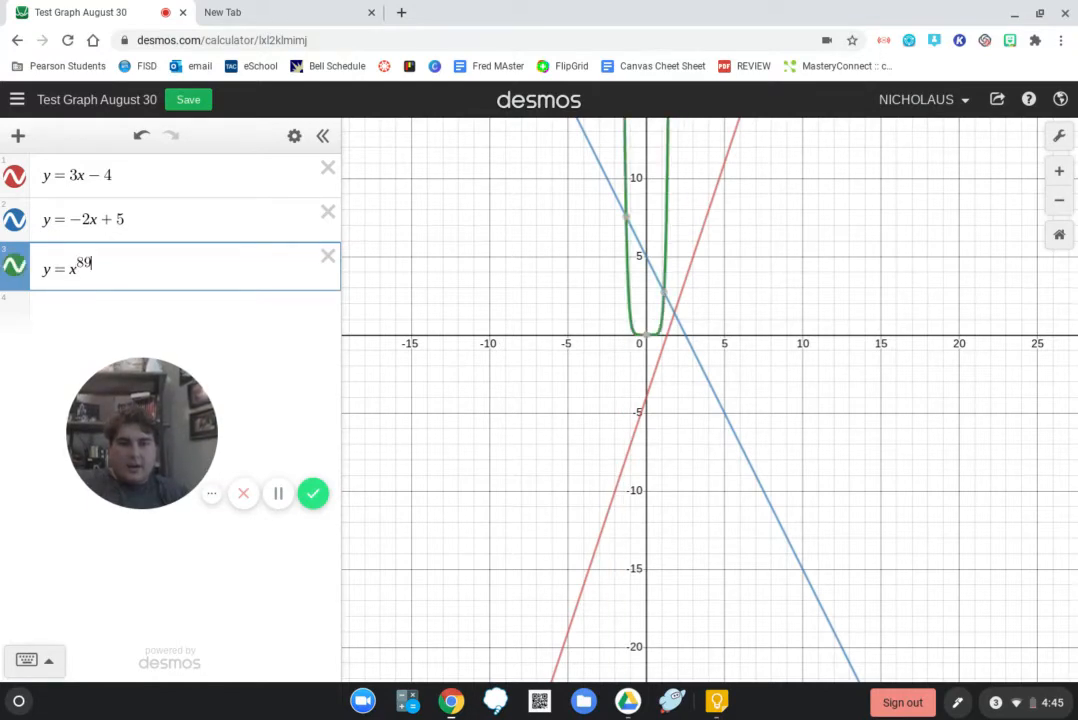
key("BackSpace")
key("BackSpace")
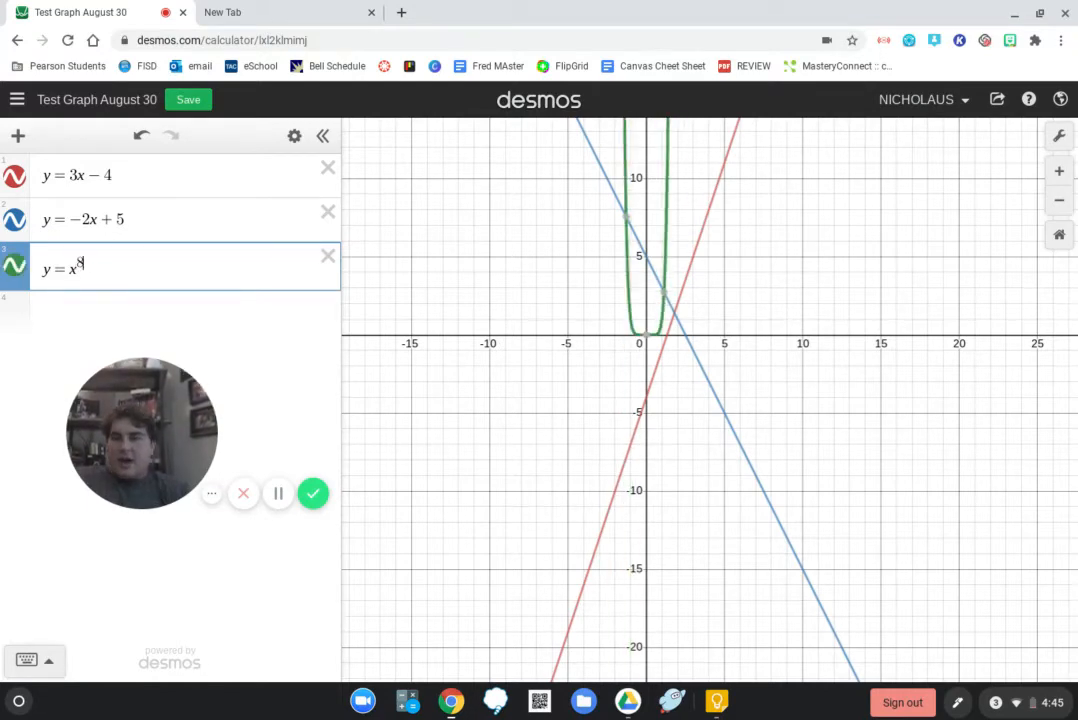
type("2")
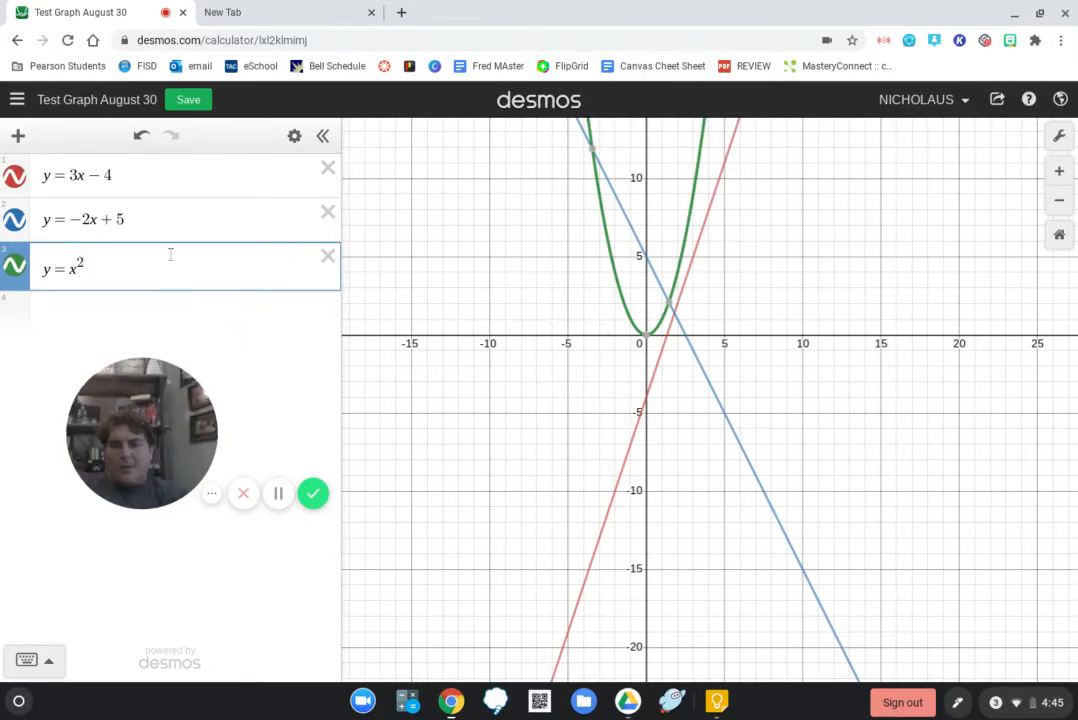
Re-enter the square in the third expression with the on-screen math keypad and delete both linear equations
key("BackSpace")
left_click(26, 660)
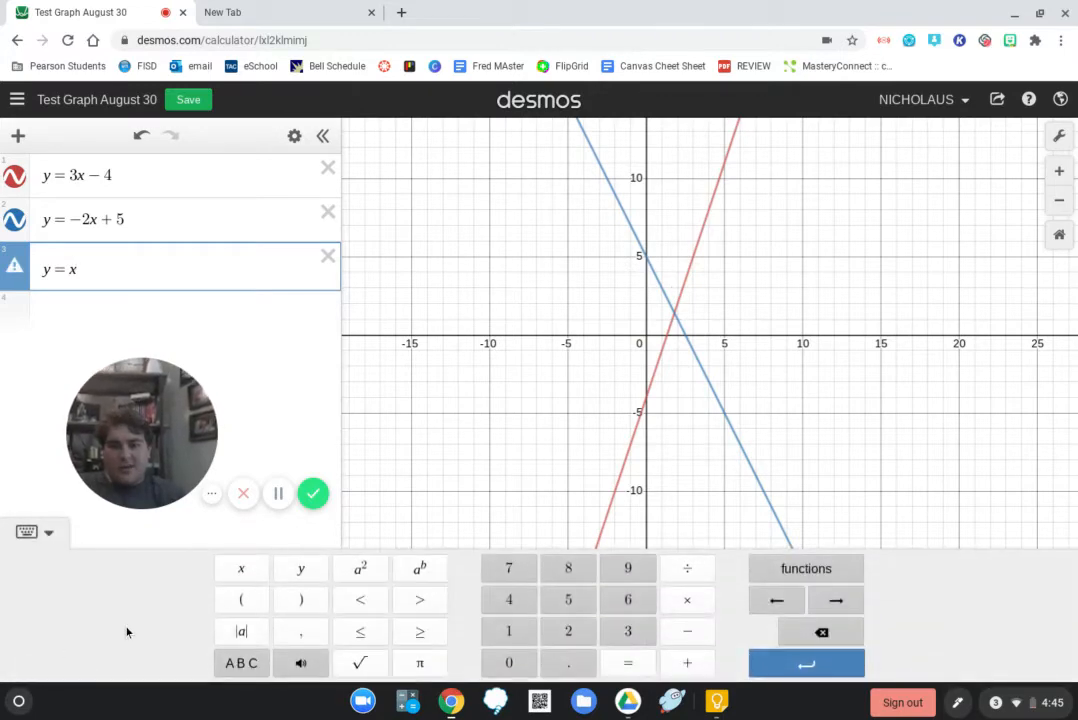
left_click(359, 569)
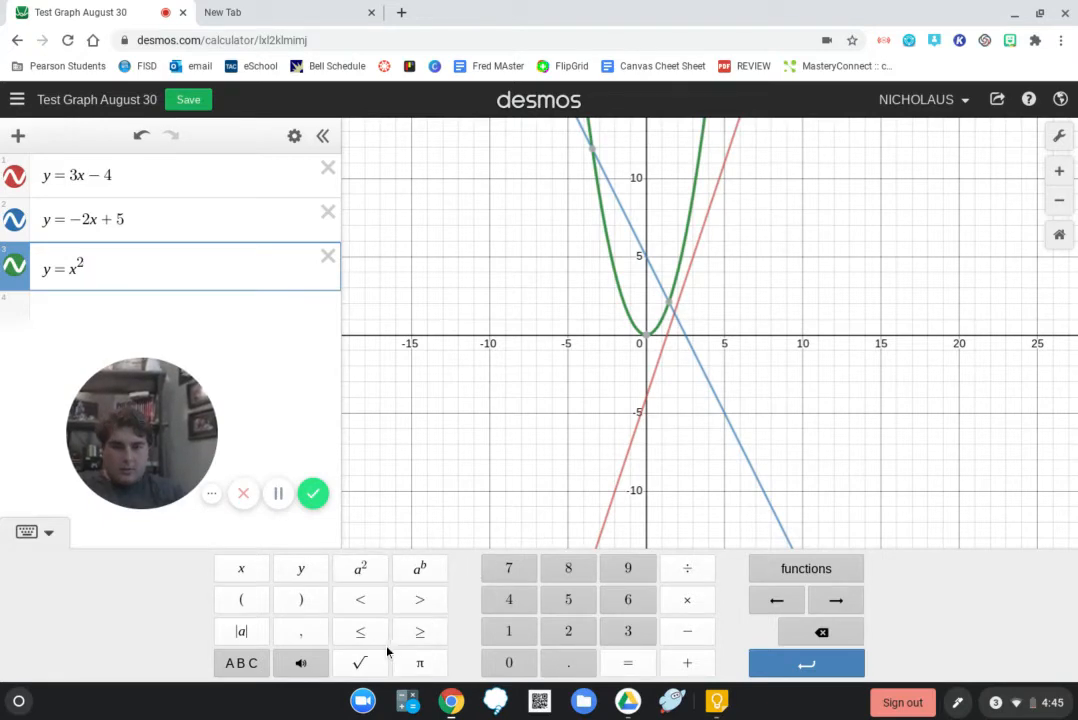
left_click(328, 212)
left_click(329, 170)
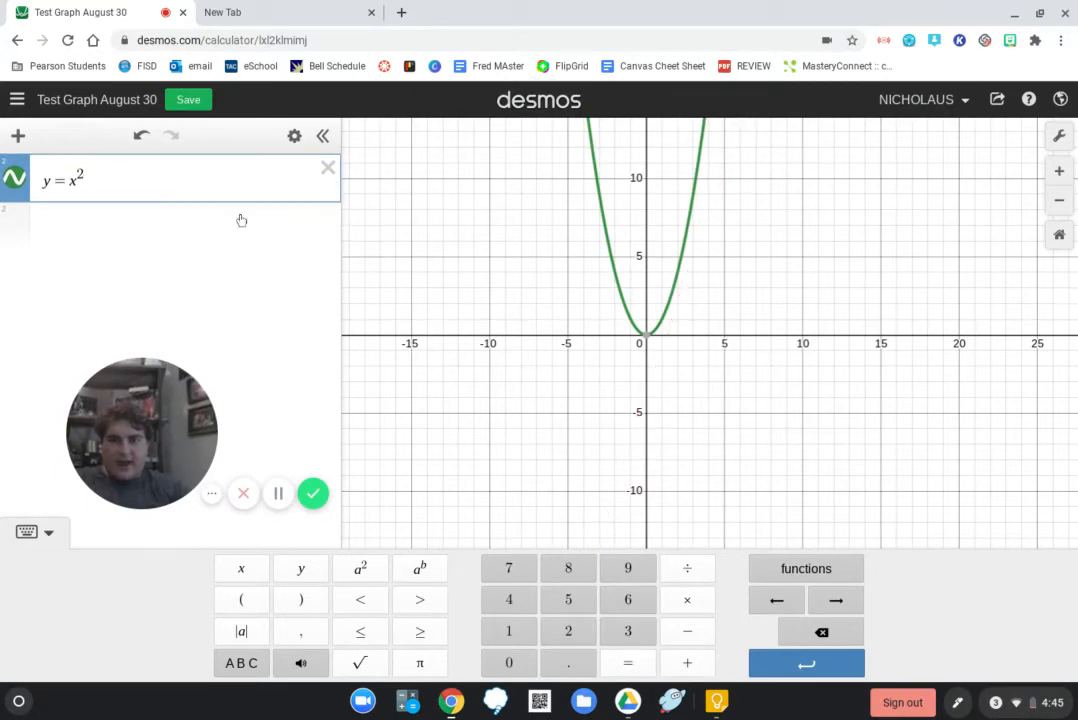
Graph the inequality −12 < x ≤ 25 as the second expression and inspect its shaded region and boundaries
left_click(102, 238)
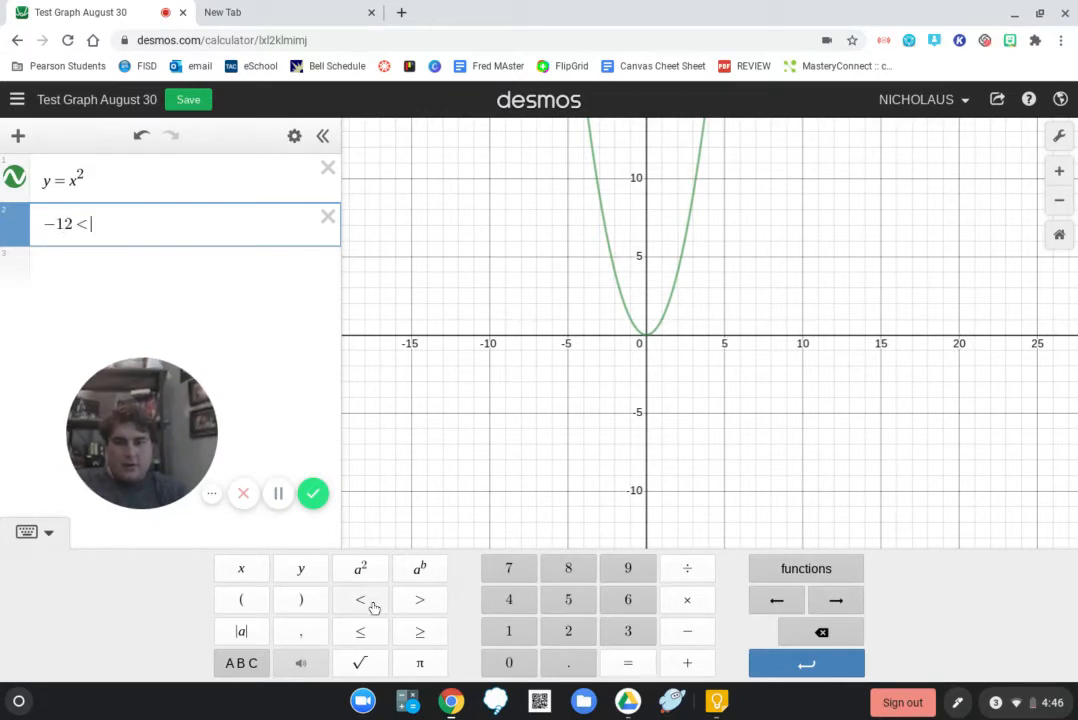
type("-12<x")
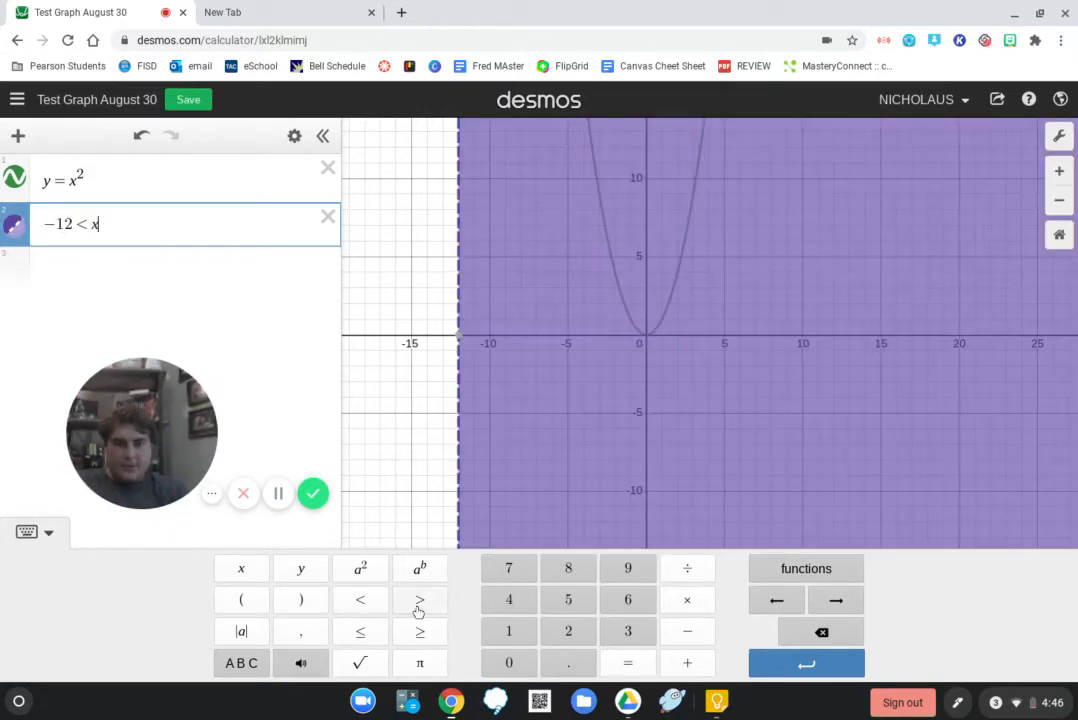
left_click(366, 632)
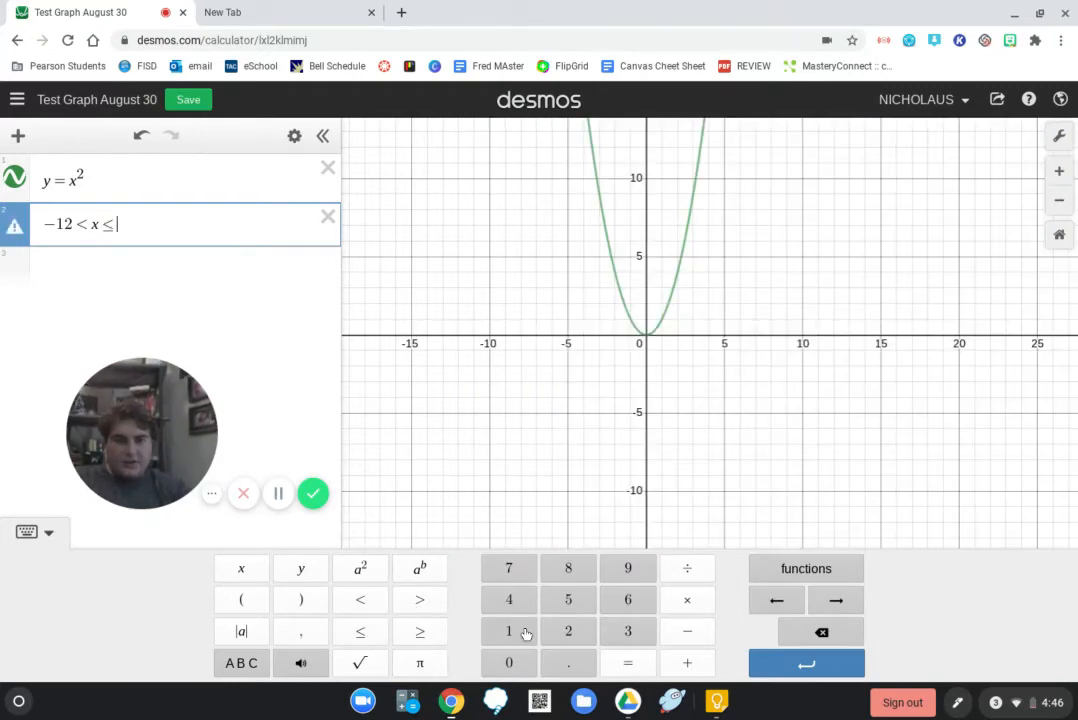
left_click(569, 630)
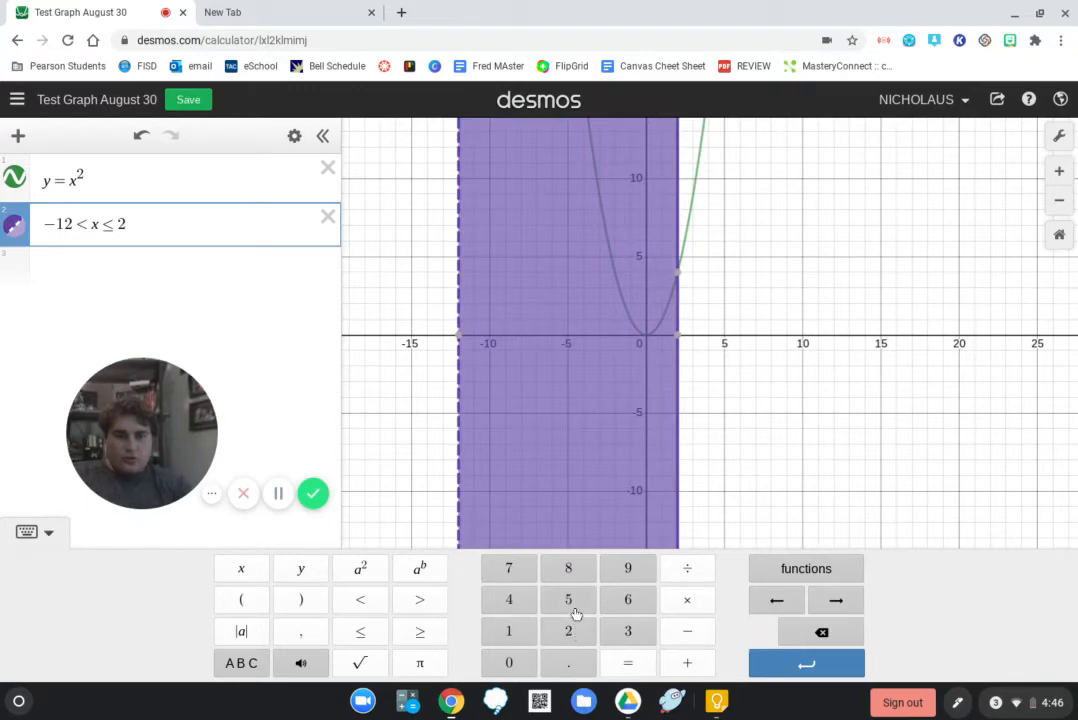
left_click(572, 606)
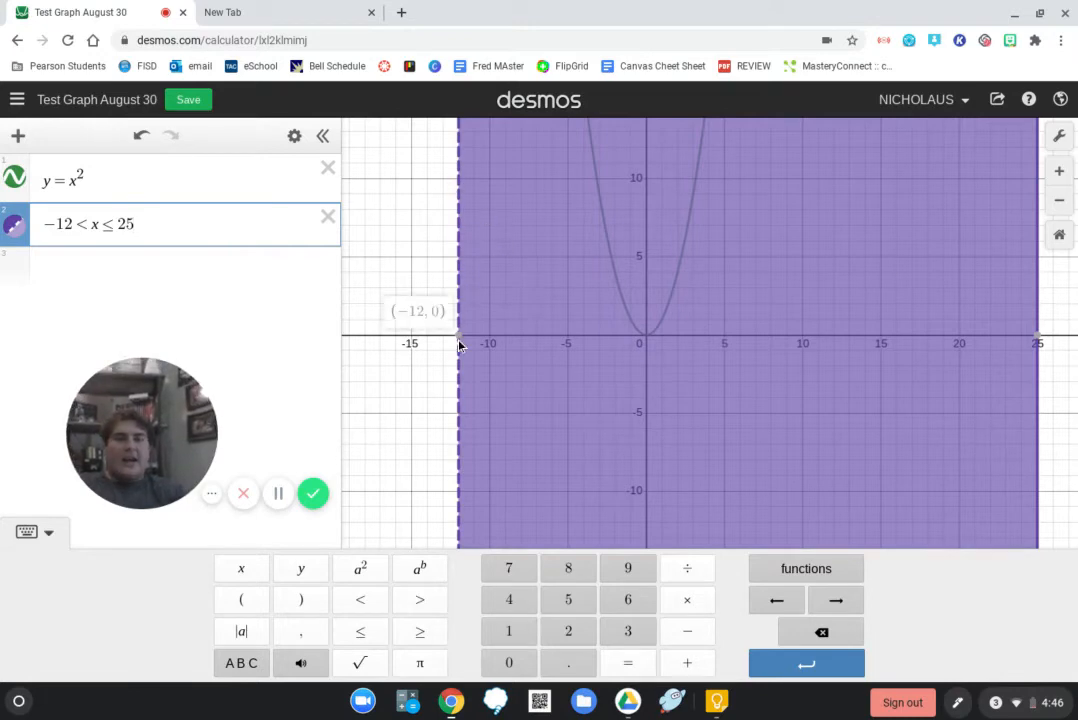
mouse_move(1038, 341)
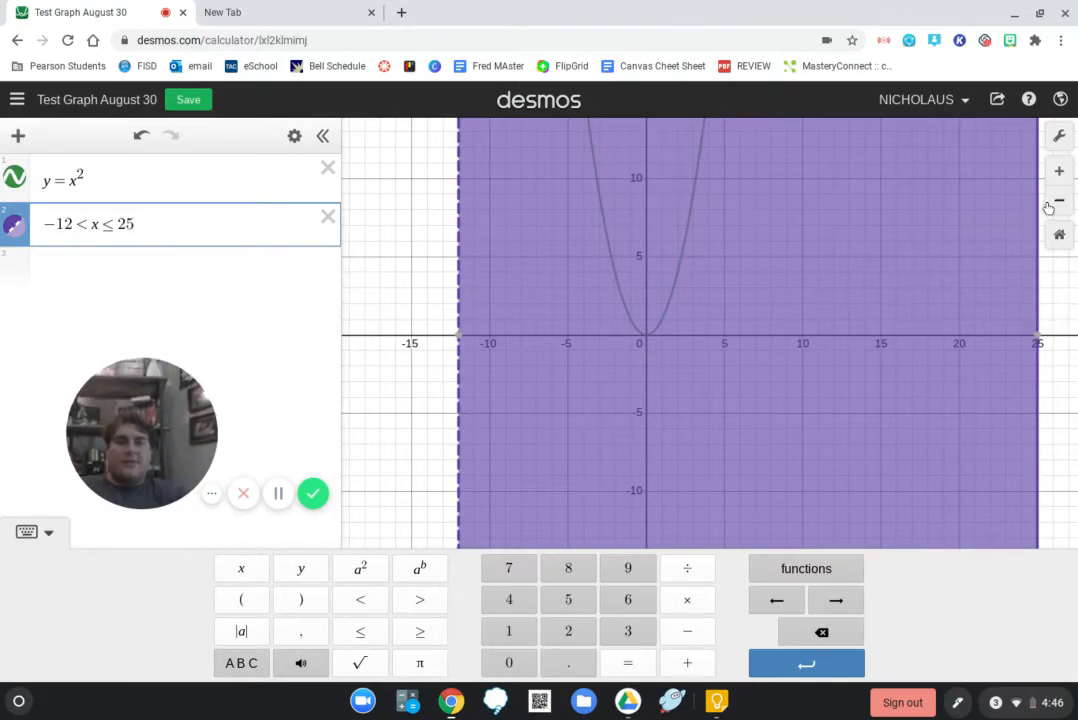
scroll(806, 177, "down", 5)
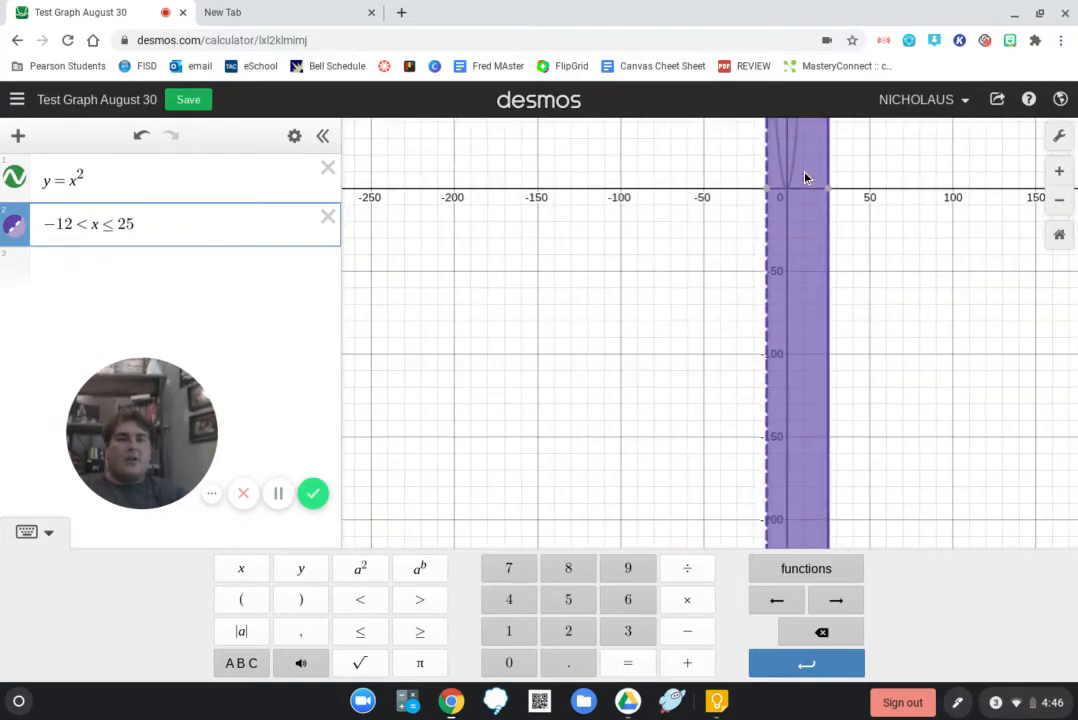
Delete the inequality −12 < x ≤ 25 from the expression list
scroll(788, 178, "up", 5)
left_click(669, 203)
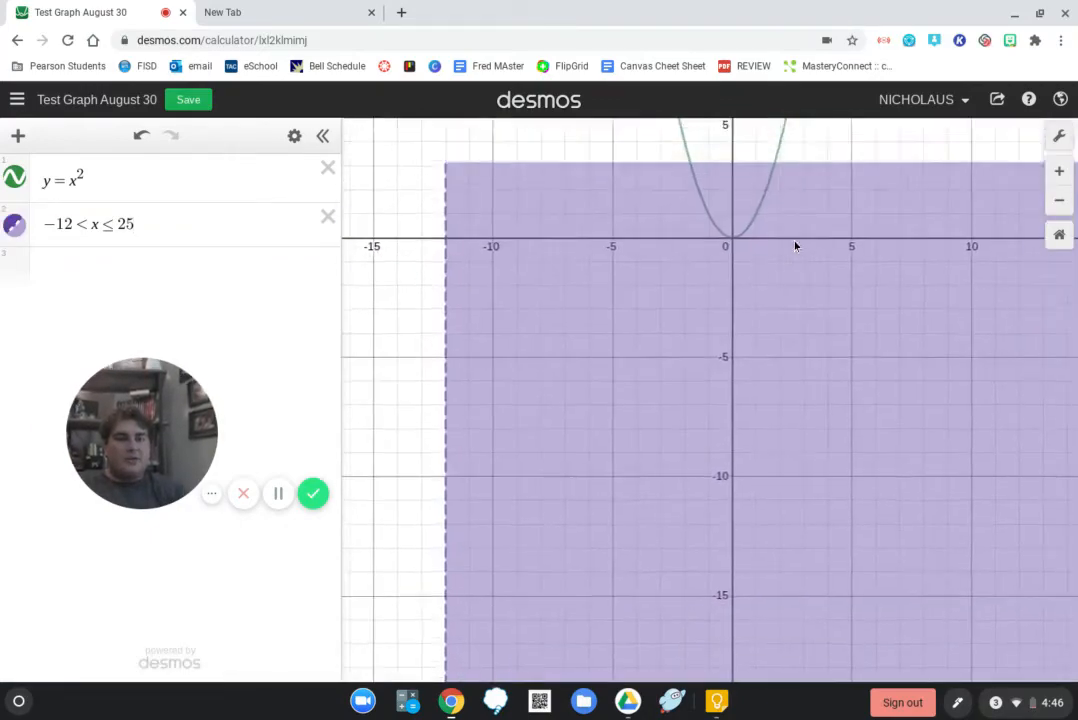
left_click(327, 217)
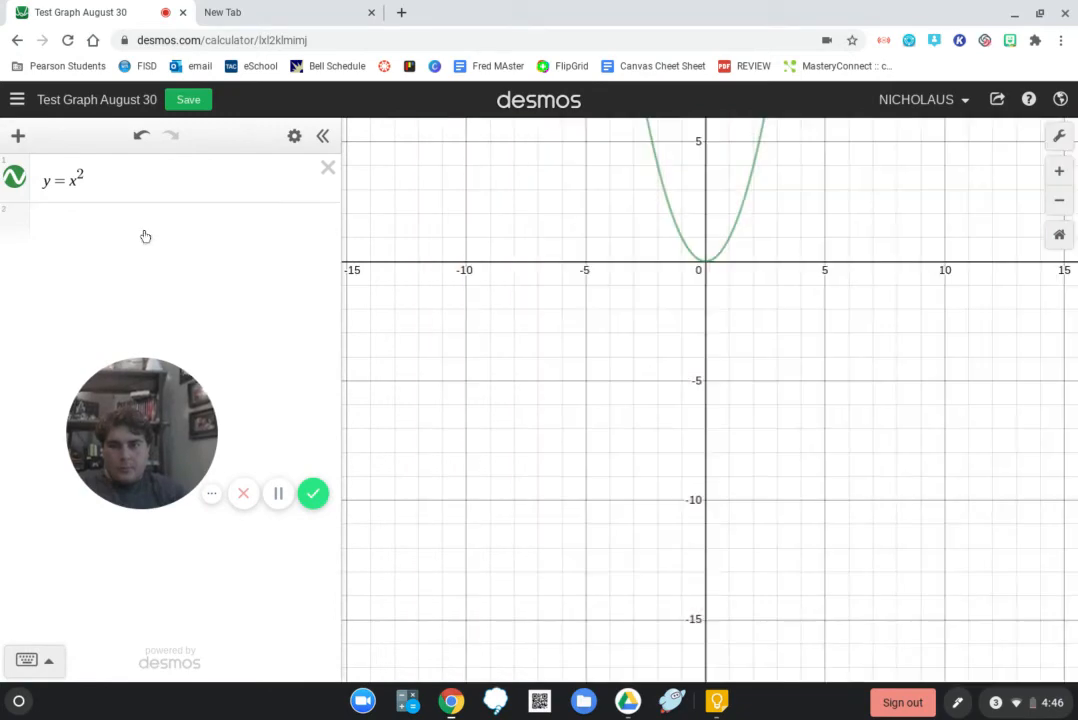
Graph the absolute-value function y = |4x| as the second expression
left_click(140, 232)
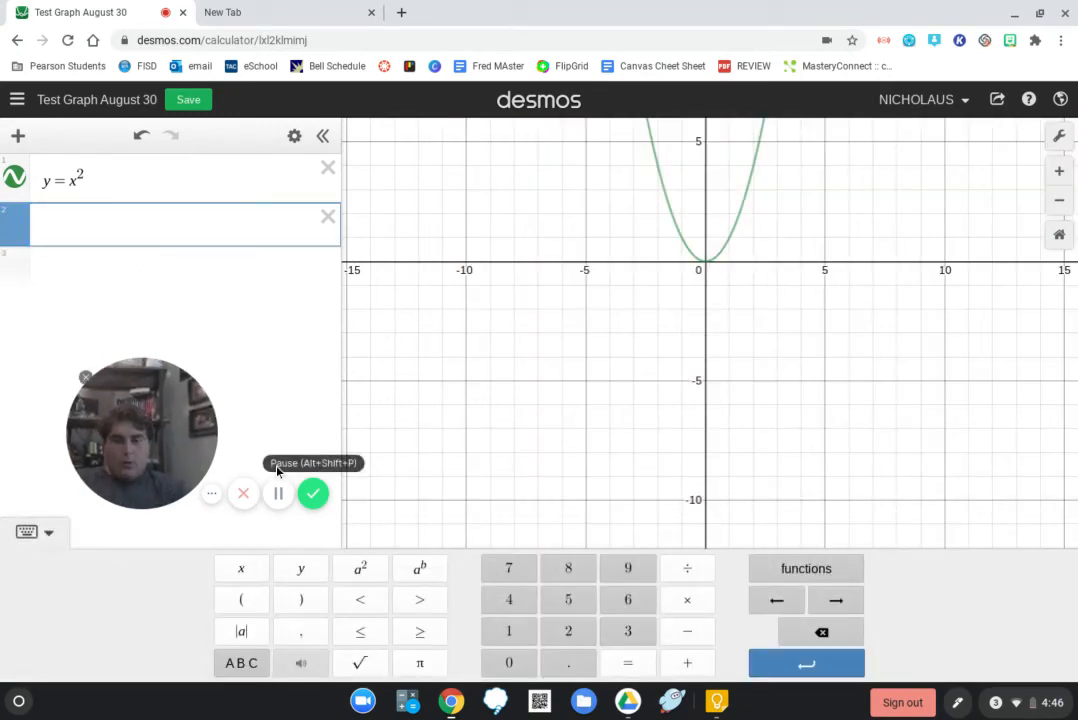
type("y=")
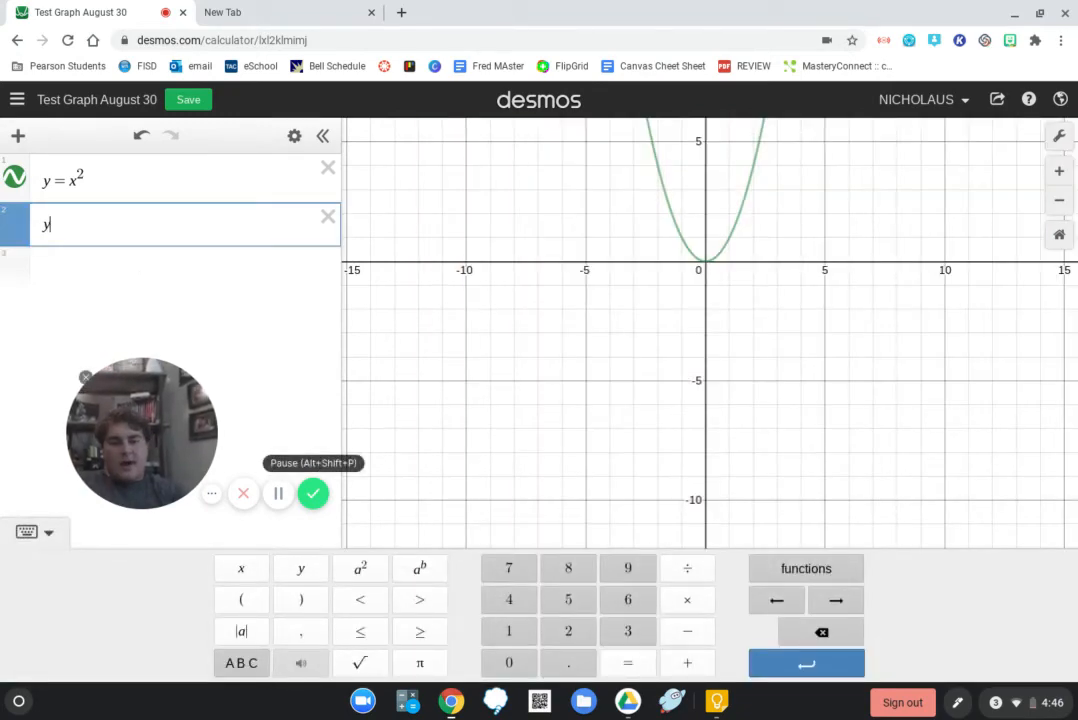
left_click(262, 635)
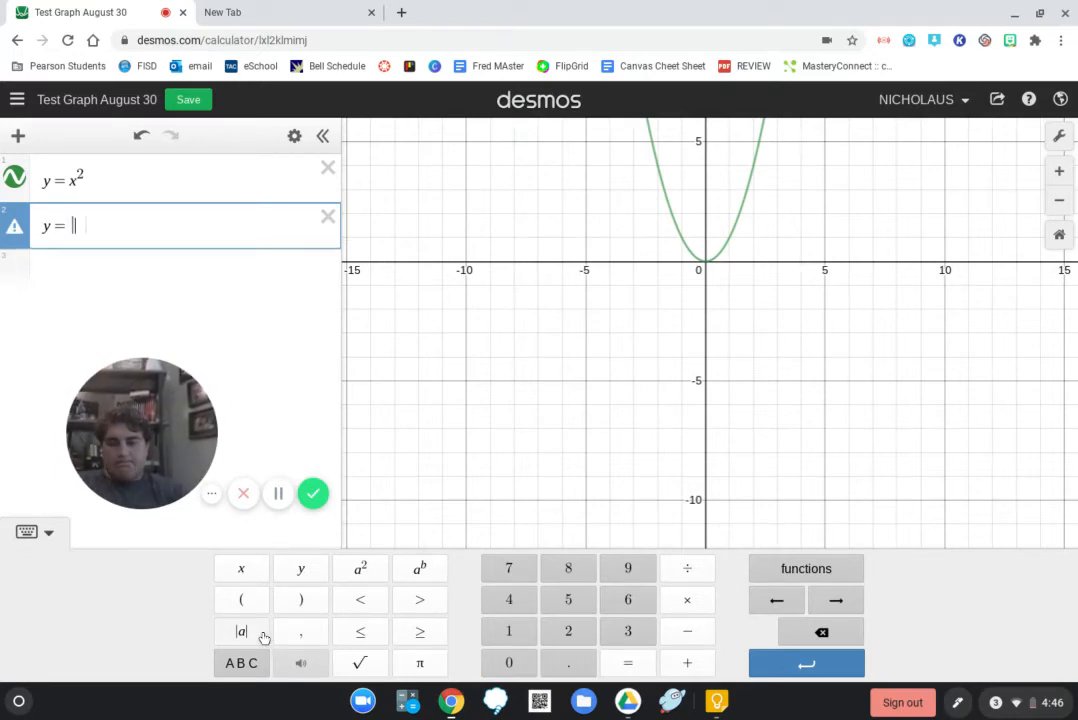
type("4x")
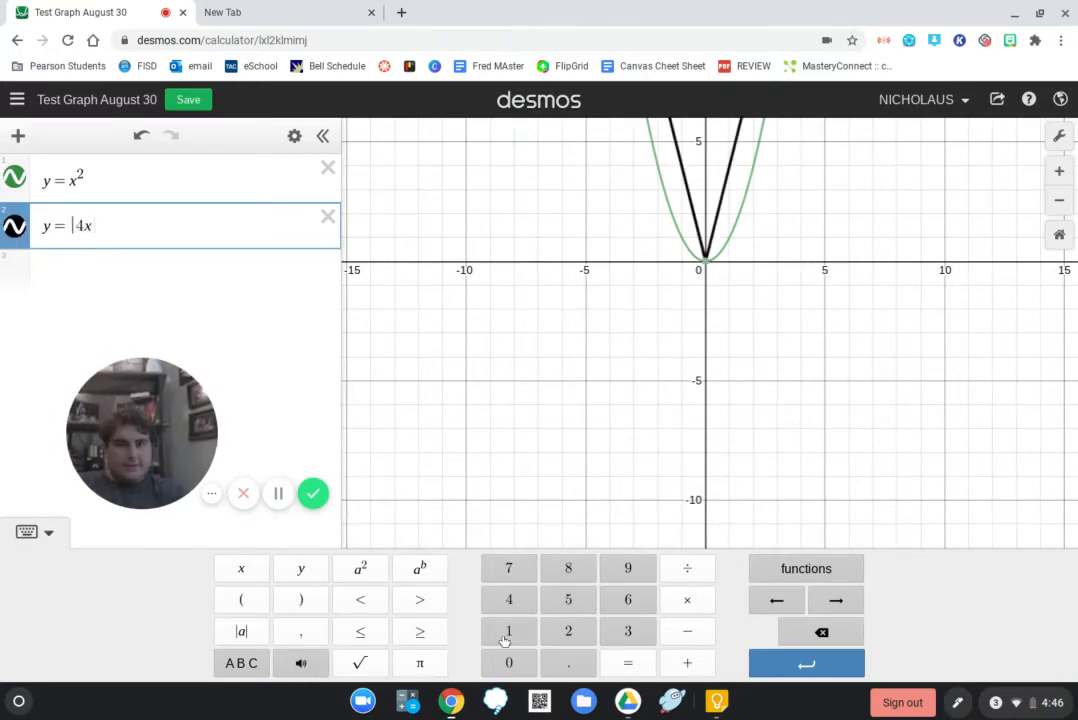
Replace the contents of the absolute value with 1/3 x, keeping x outside the fraction, and inspect the graph
key("BackSpace")
key("BackSpace")
type("1/")
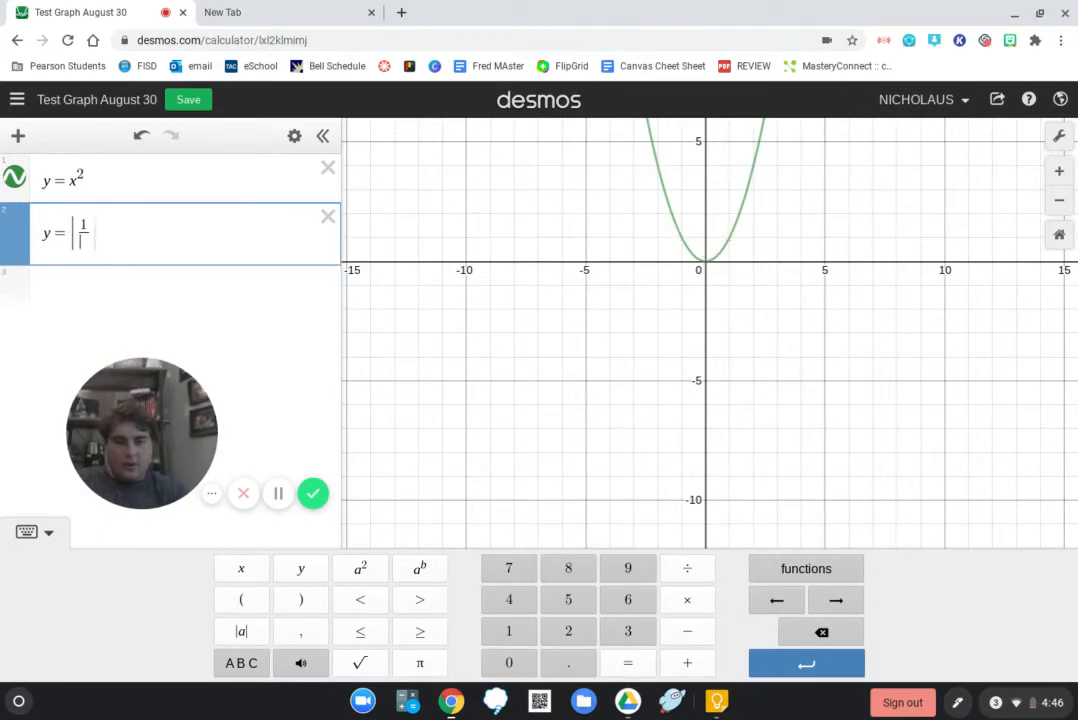
type("4")
key("BackSpace")
type("3x")
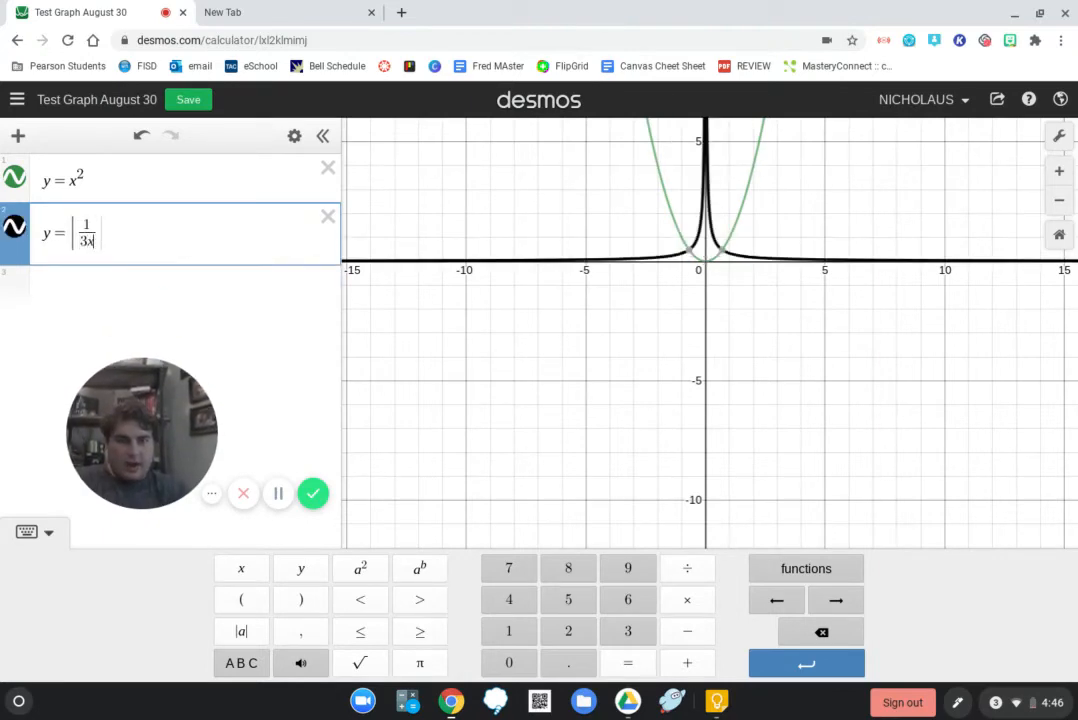
key("BackSpace")
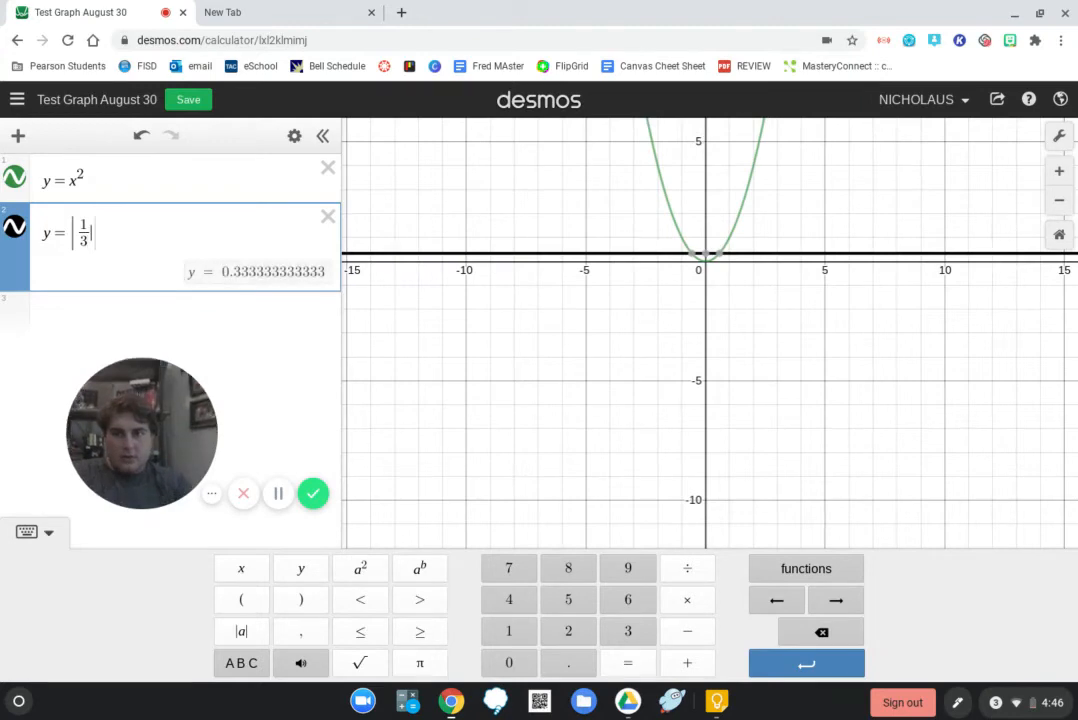
key("Right")
type("x")
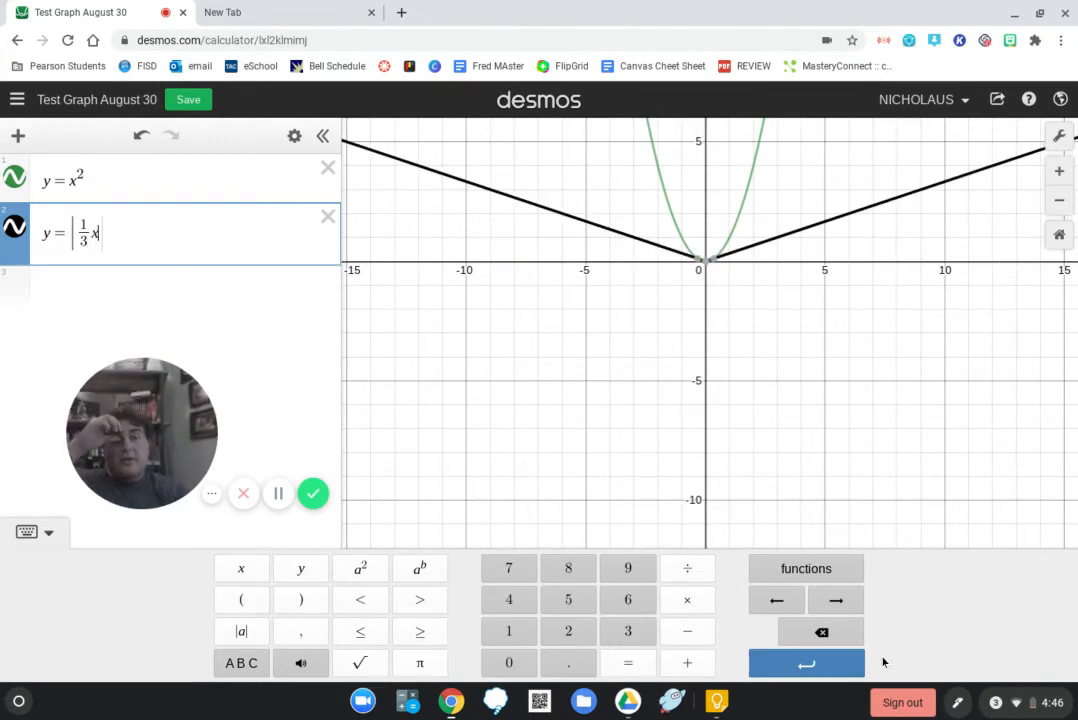
left_click_drag(799, 295, 749, 455)
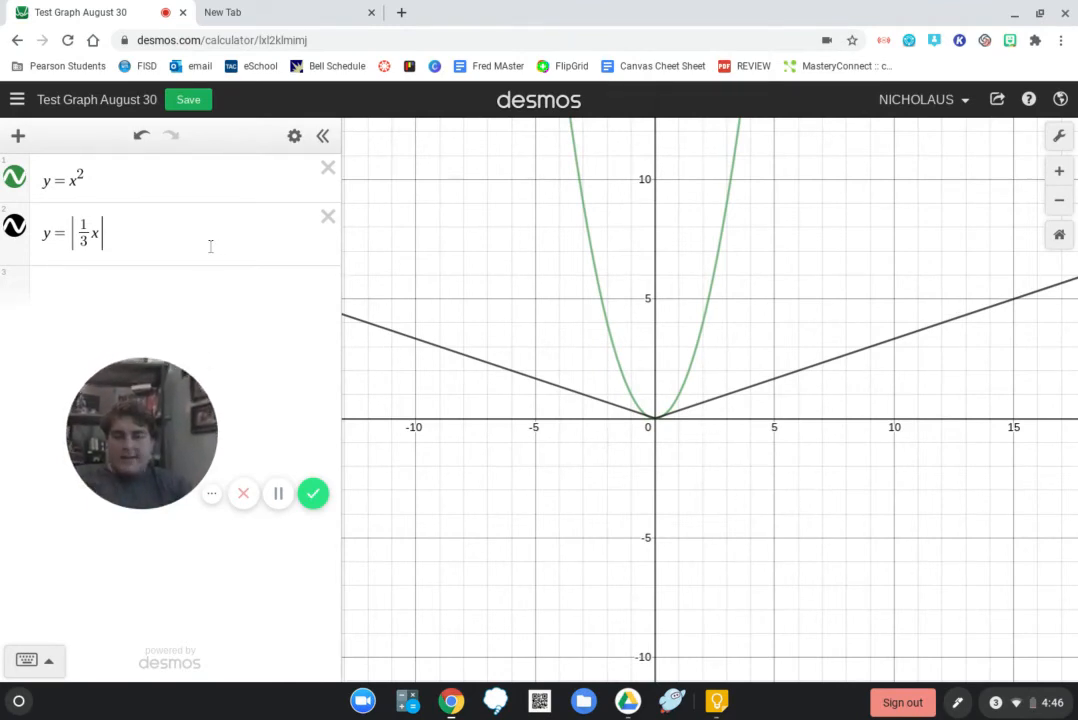
Erase the right side of the second expression and re-enter it as |3x| without the on-screen keypad
left_click(27, 661)
left_click(32, 530)
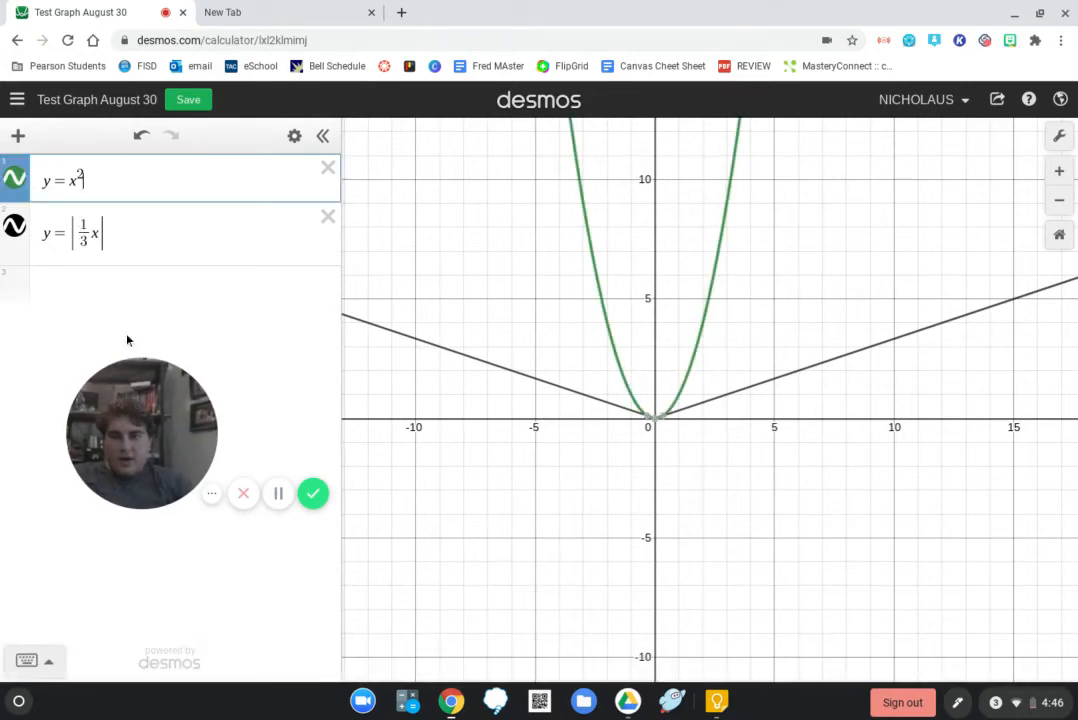
left_click(127, 262)
key("BackSpace")
key("BackSpace")
key("BackSpace")
key("BackSpace")
key("BackSpace")
key("BackSpace")
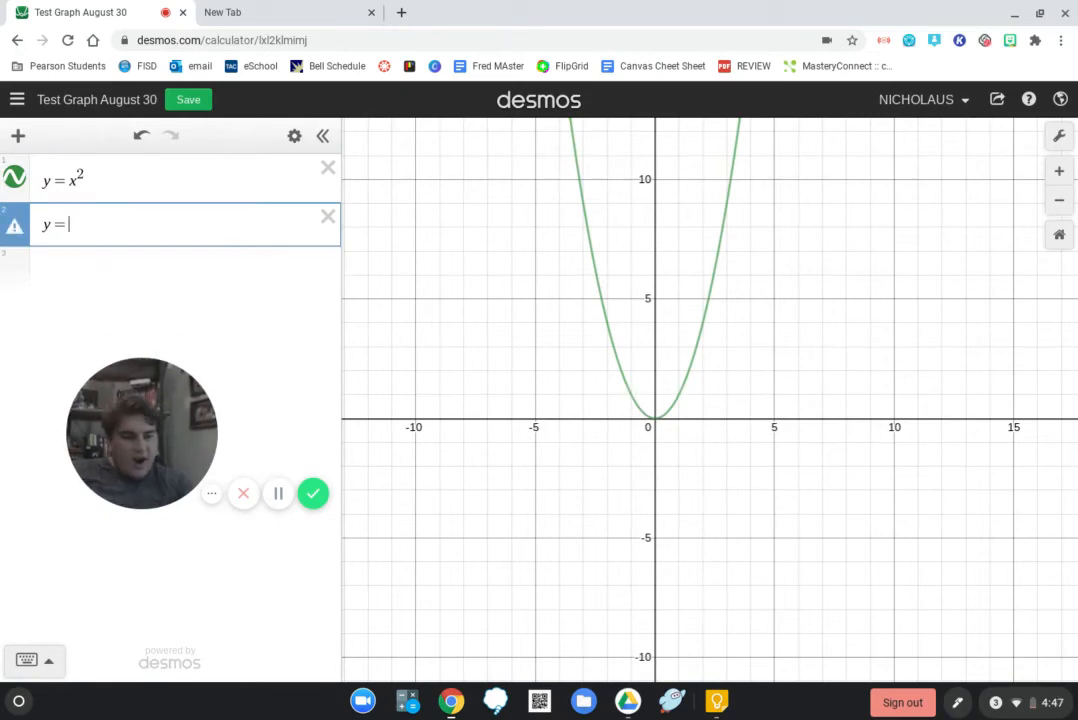
type("|")
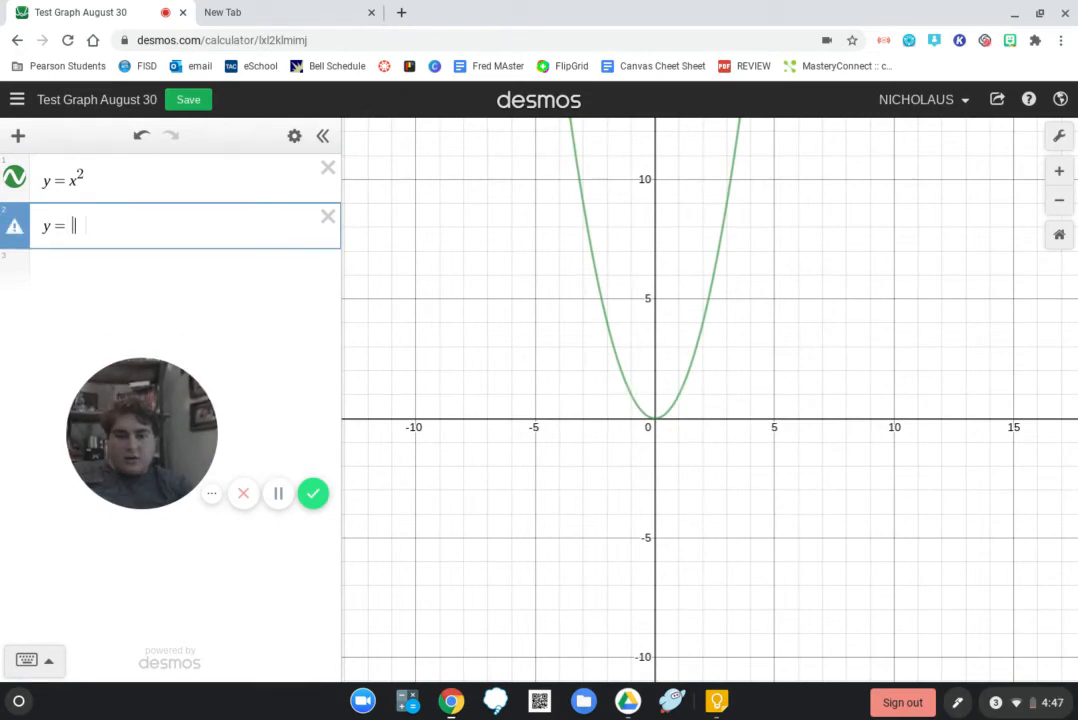
type("3x")
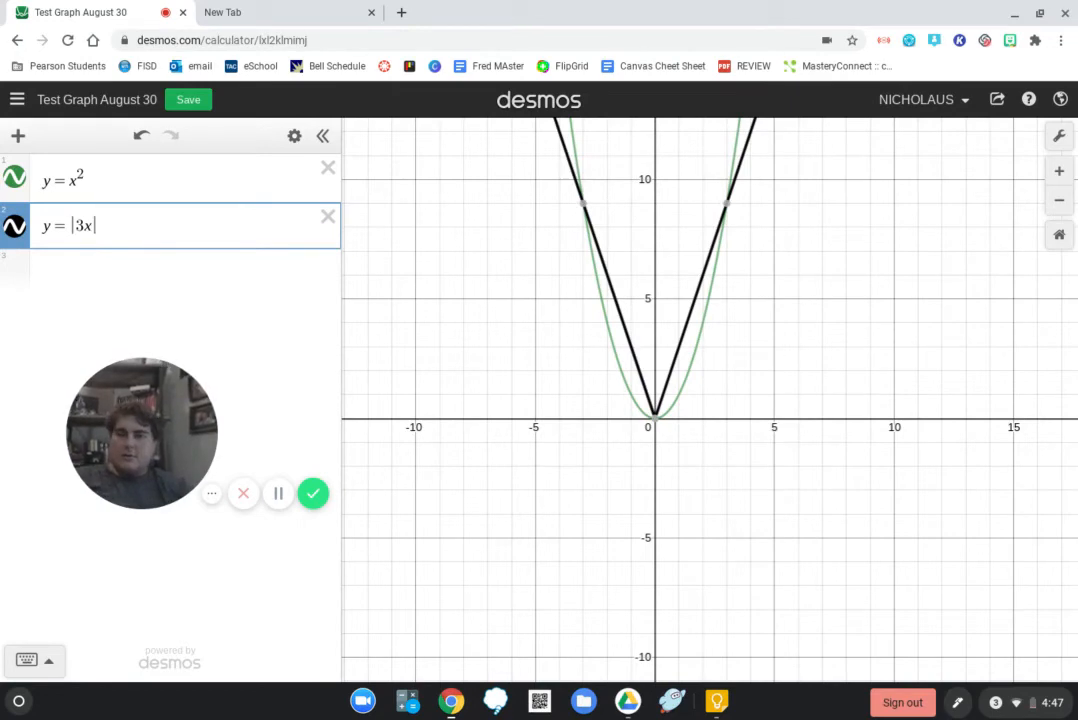
Clear the absolute-value equation and remove its empty expression line
key("BackSpace")
key("BackSpace")
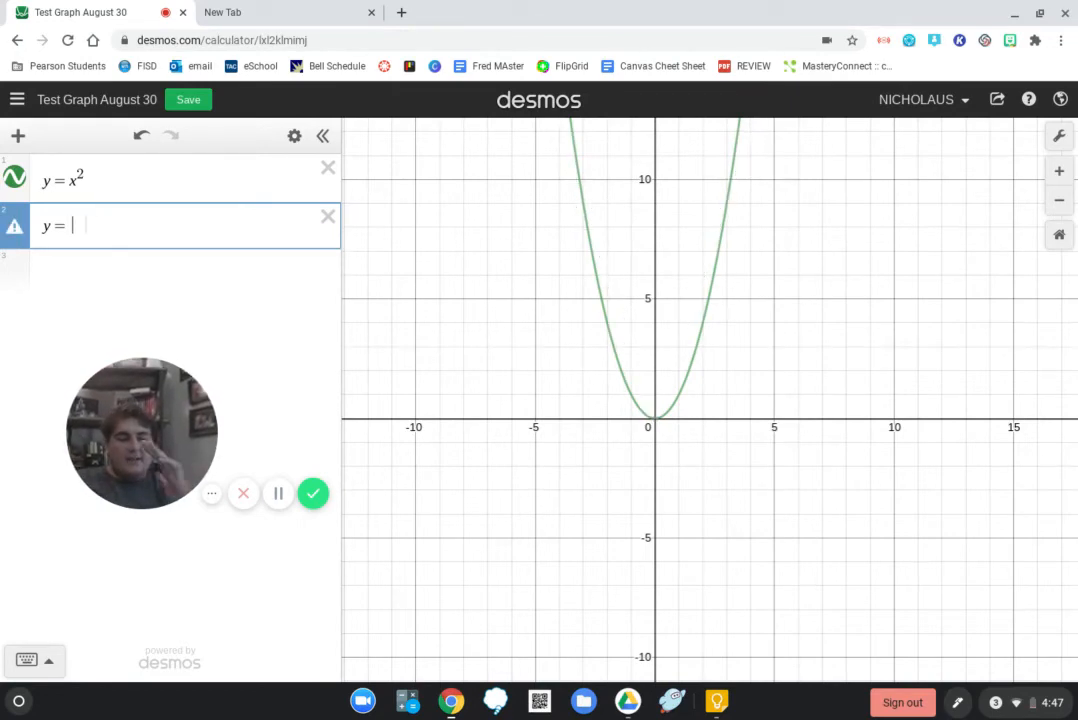
key("BackSpace")
key("BackSpace")
key("BackSpace")
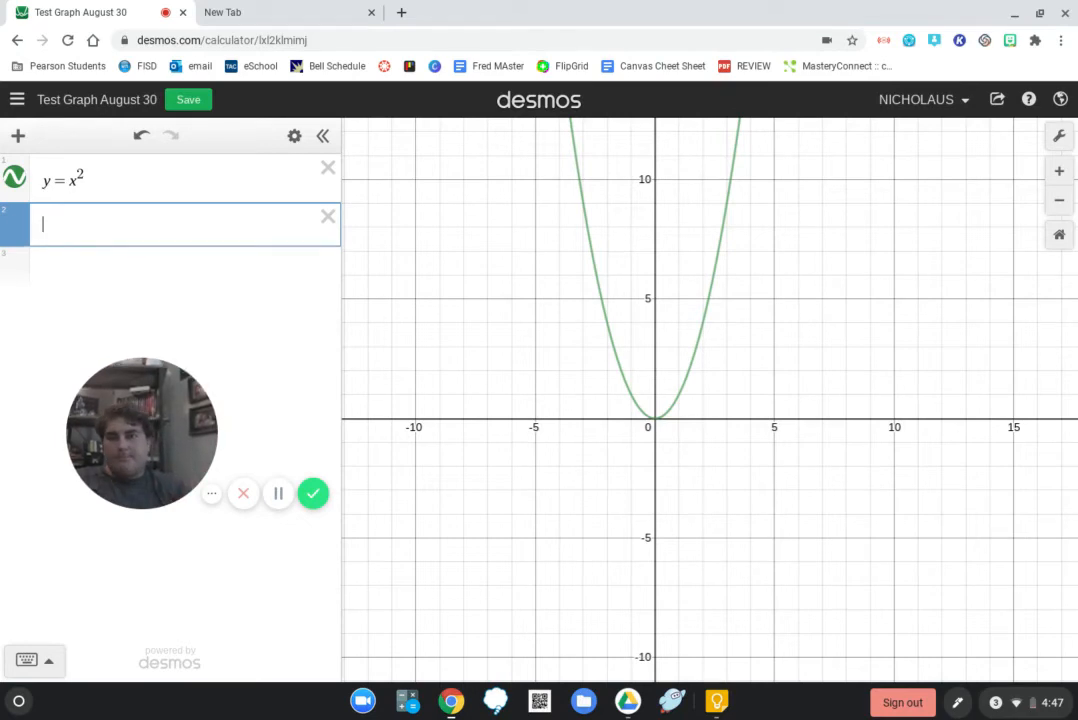
key("BackSpace")
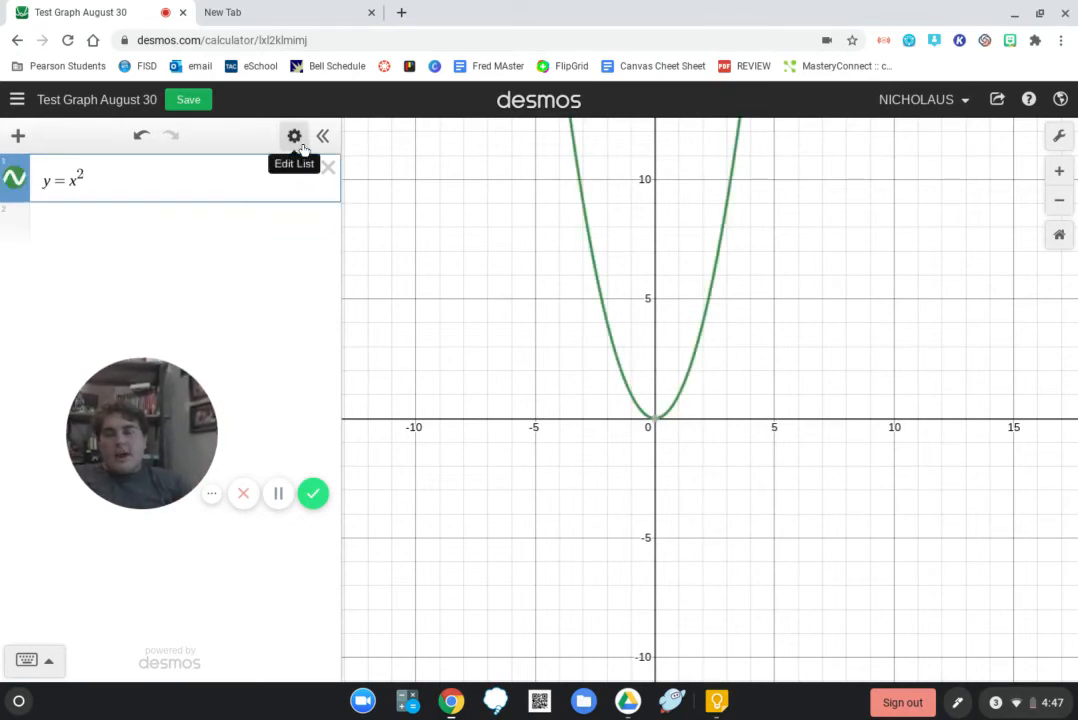
Graph the line y = 3x + 6 as the second expression
left_click(117, 241)
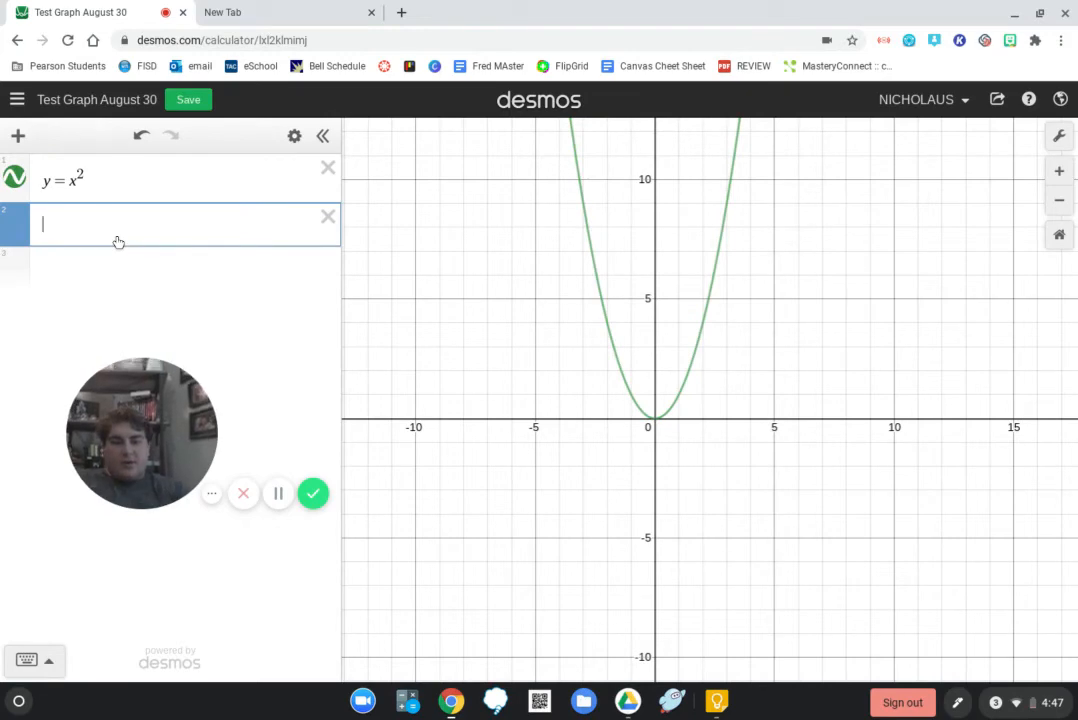
type("y = 3x + ")
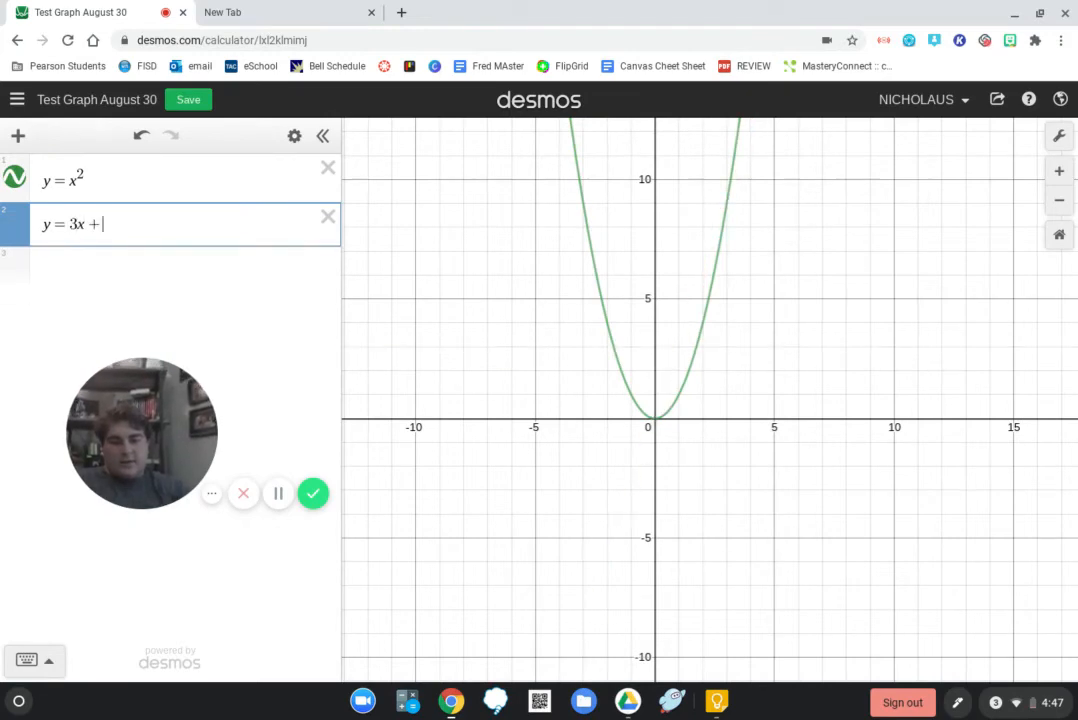
type("6")
Edit the expression list and recolor the line y = 3x + 6 black, green and finally purple
left_click(295, 137)
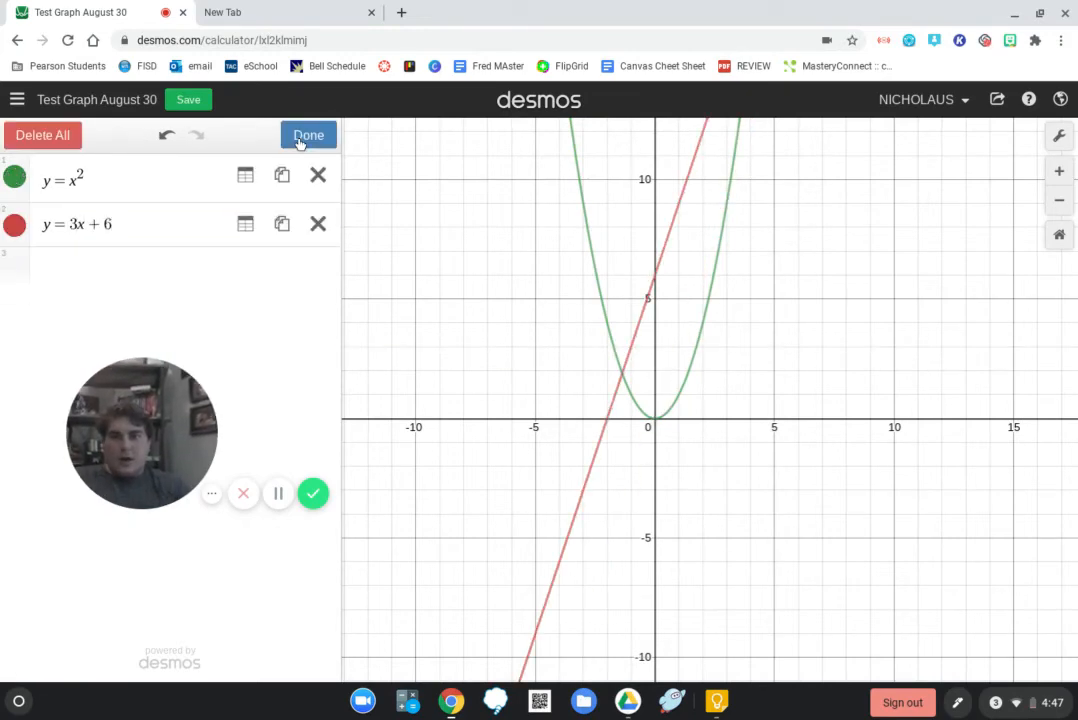
left_click(14, 224)
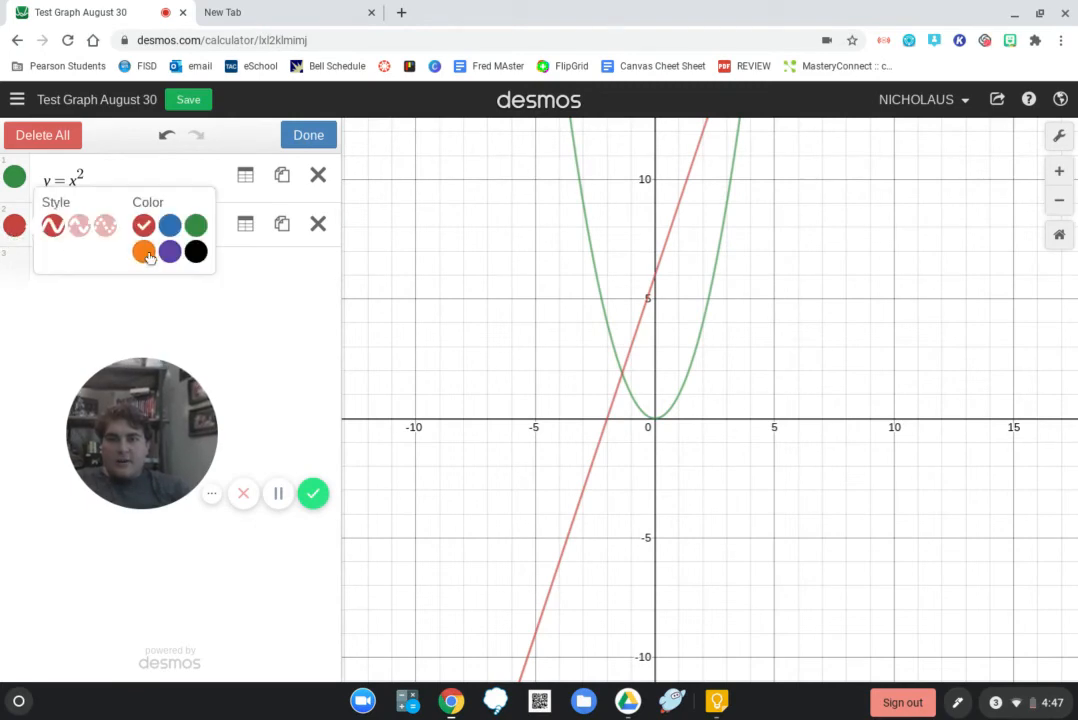
left_click(195, 253)
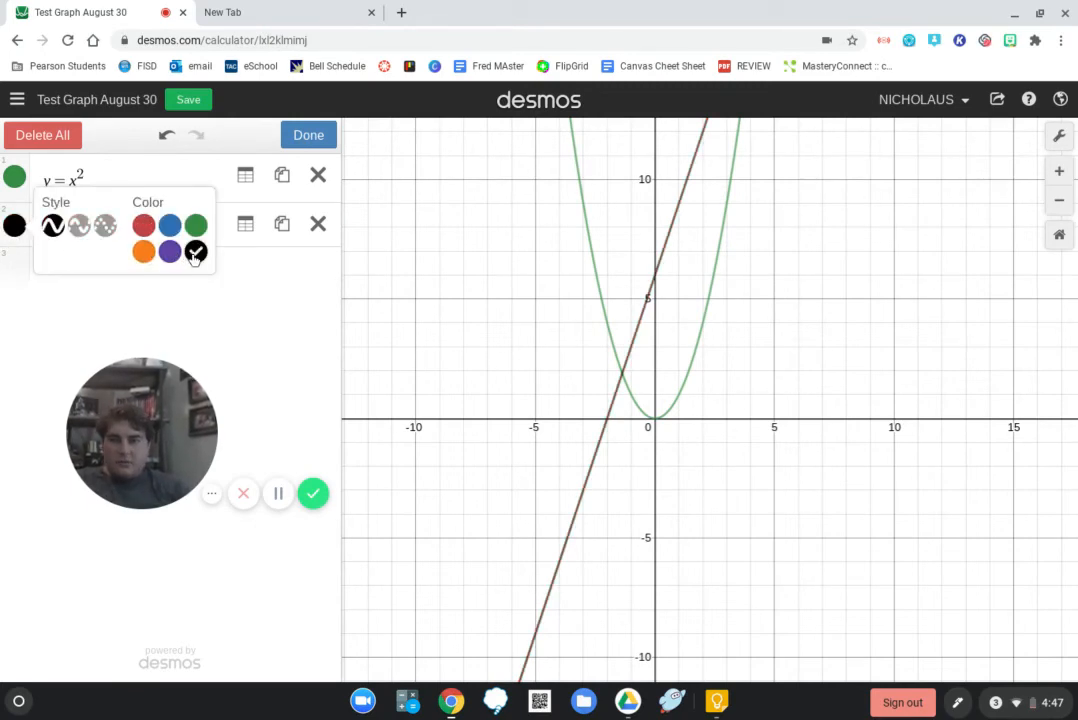
left_click(196, 228)
left_click(172, 255)
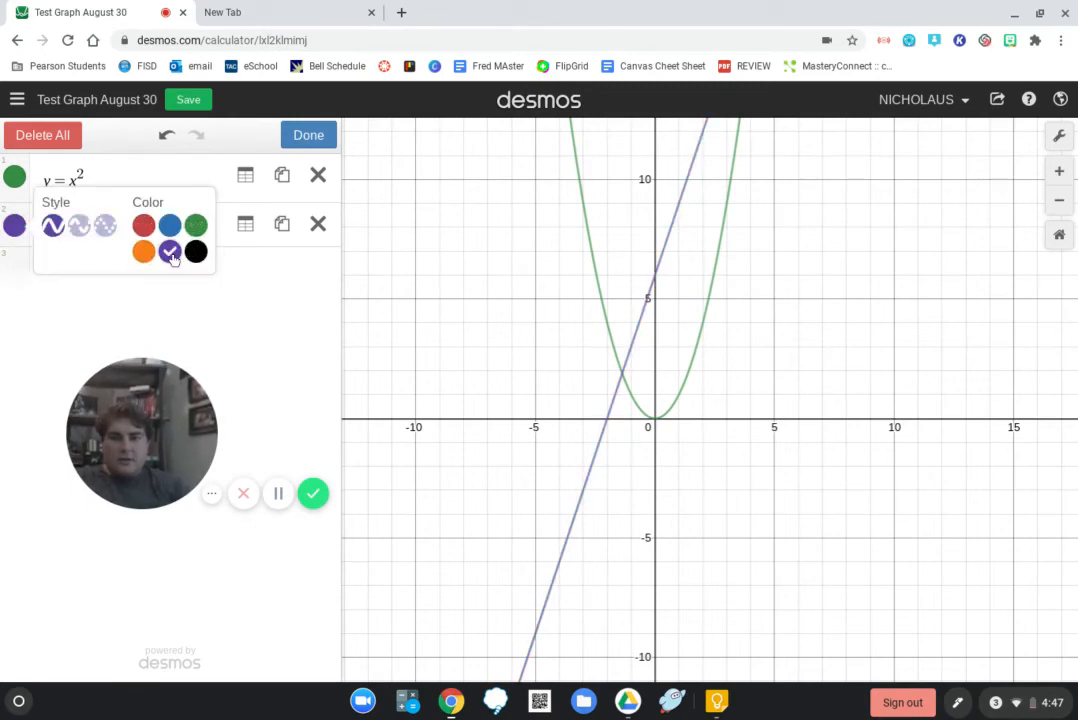
Try the dashed and dotted styles on the line y = 3x + 6 and recolor it red
left_click(84, 232)
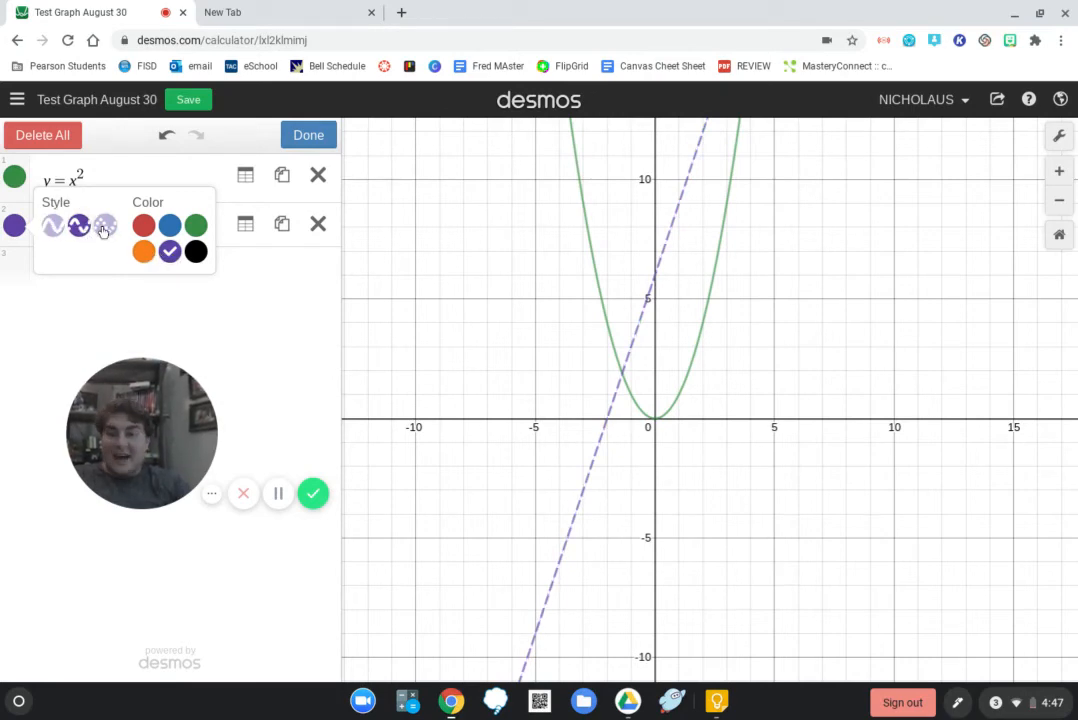
left_click(104, 229)
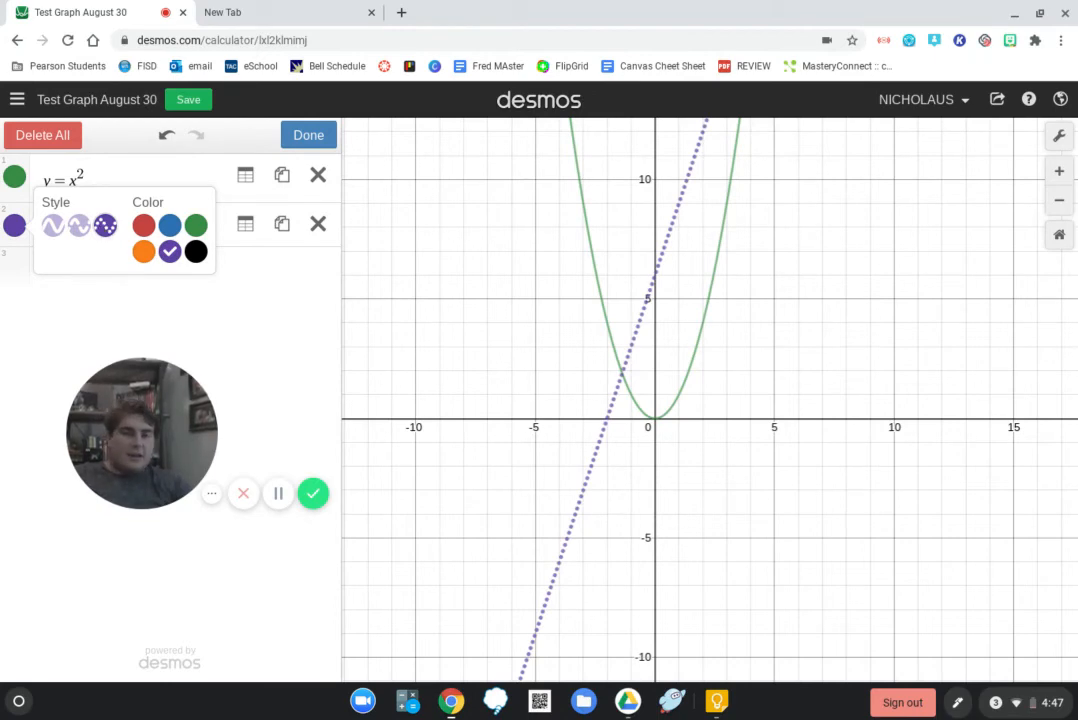
left_click(142, 228)
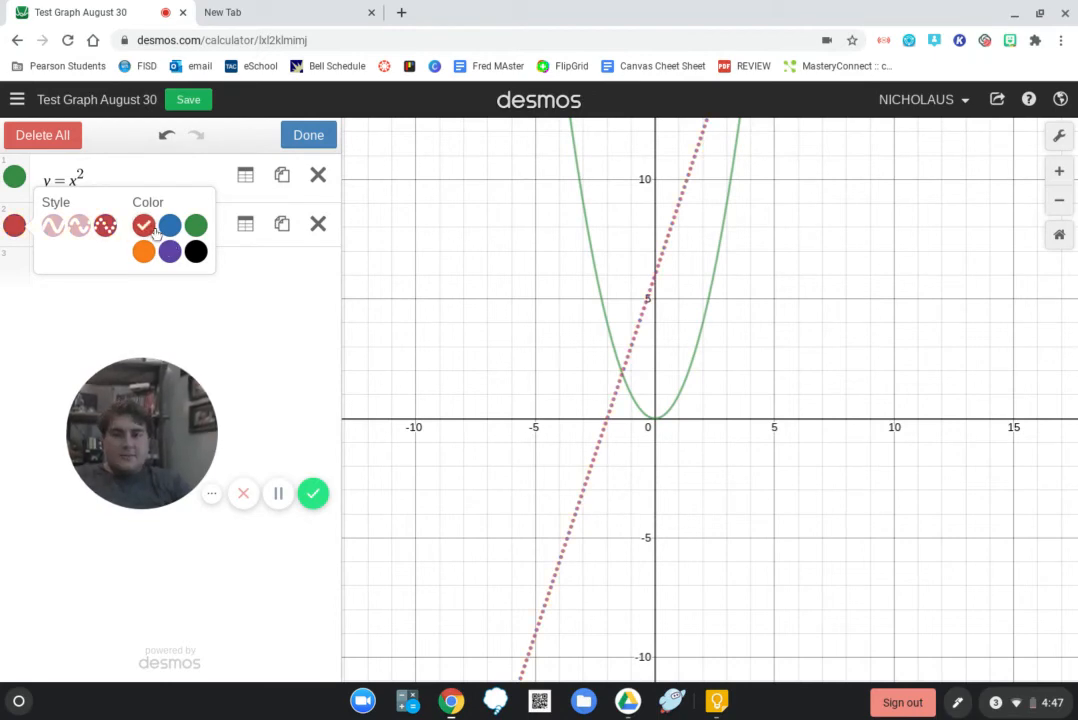
Convert the equation y = 3x + 6 into a table of values, and delete that table
left_click(245, 224)
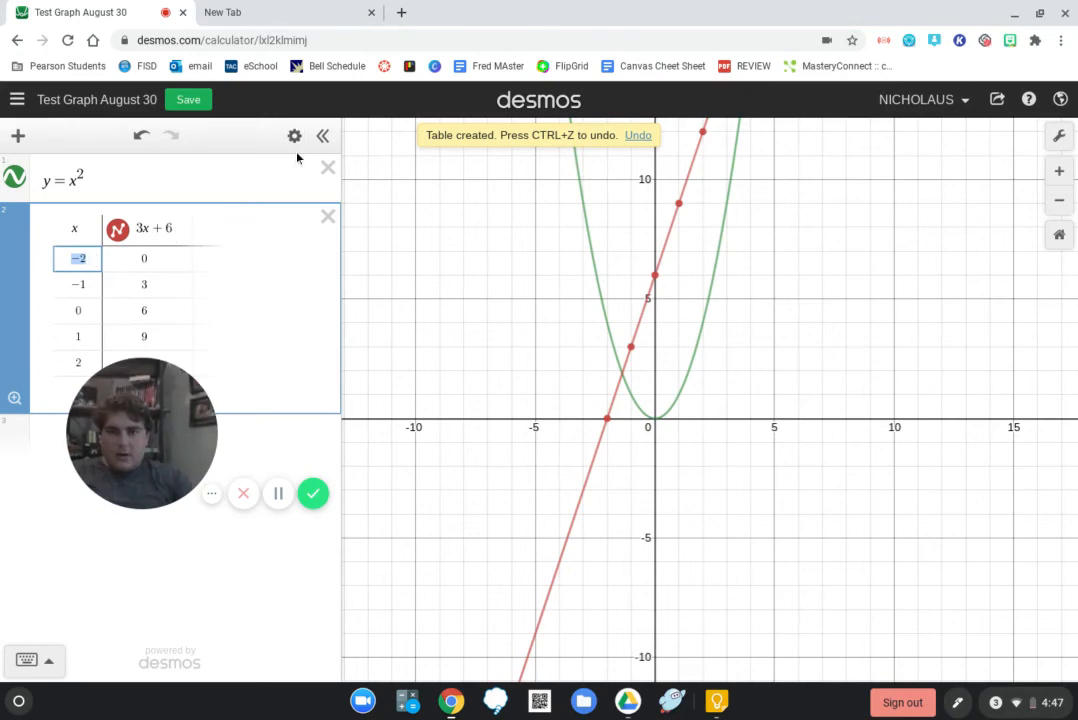
left_click(328, 216)
Duplicate the parabola y = x² from the list editing mode and remove the copy
left_click(108, 174)
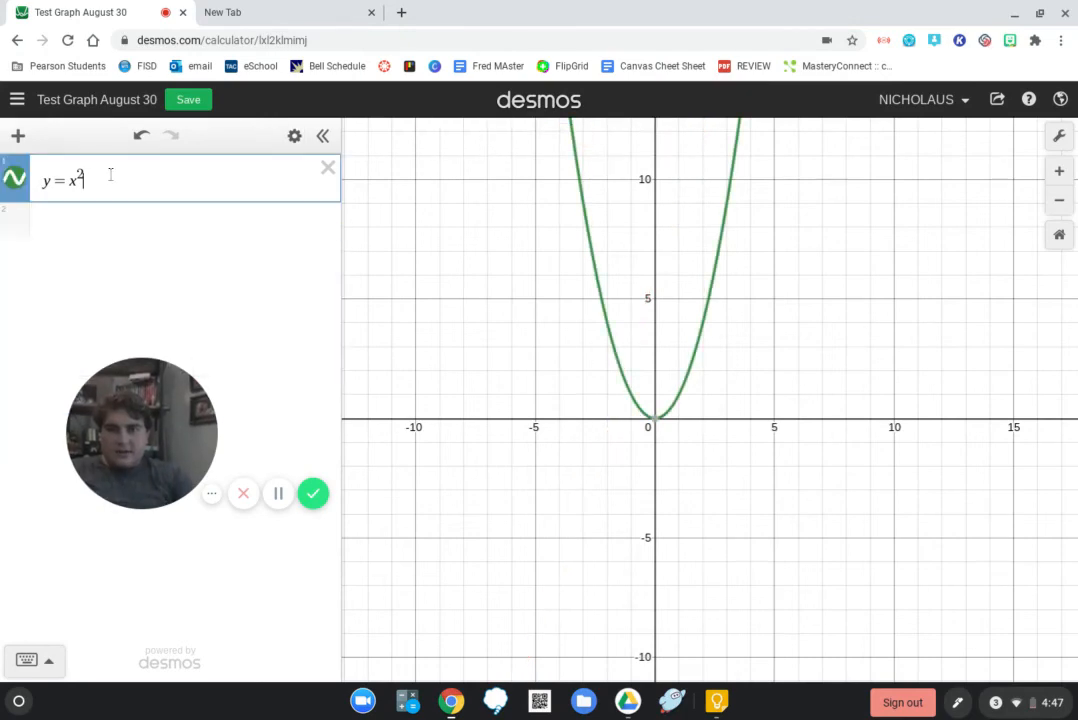
left_click(295, 136)
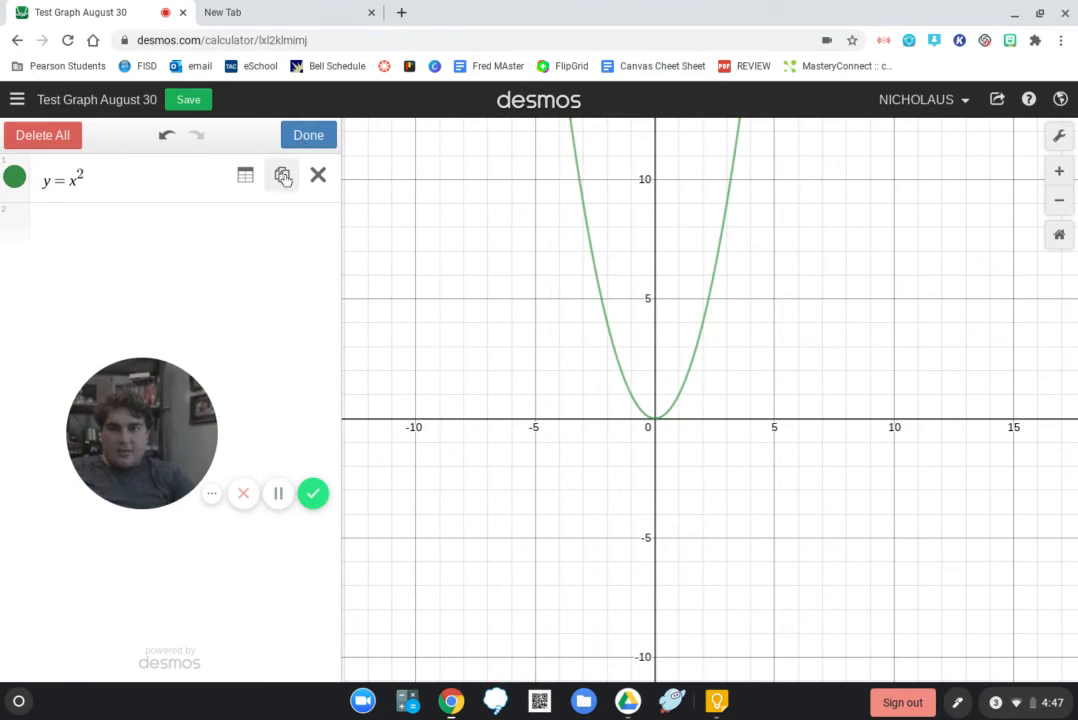
left_click(283, 178)
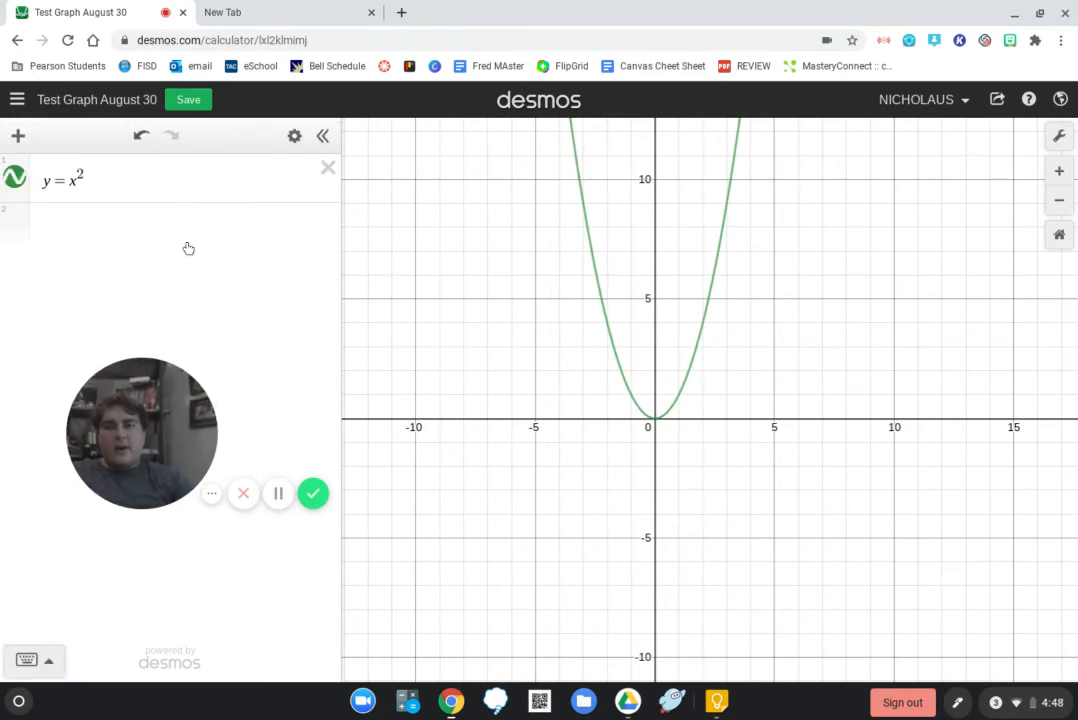
In the graph settings, turn Reverse Contrast on and back off, and switch the grid to polar
left_click(1059, 137)
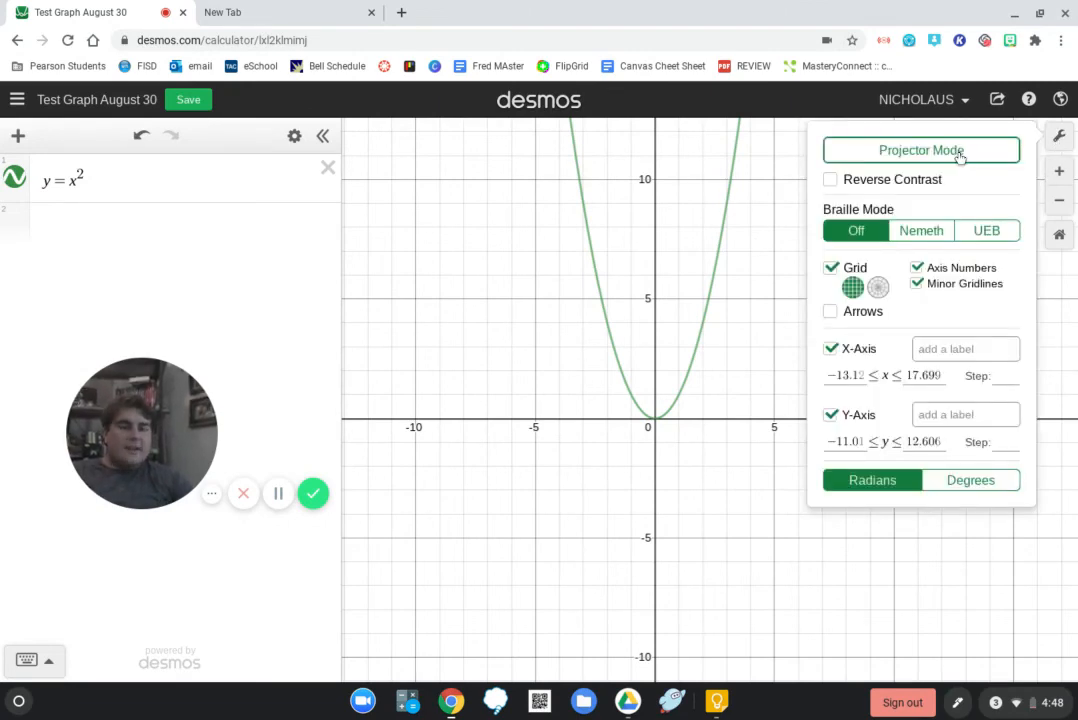
left_click(831, 181)
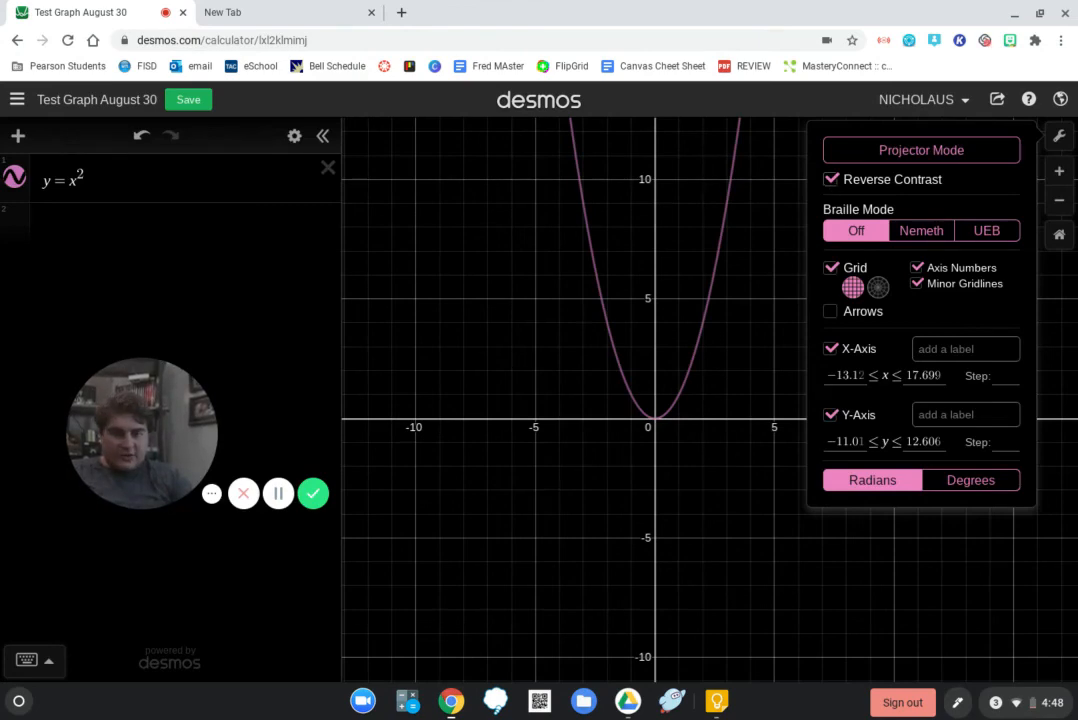
left_click(831, 180)
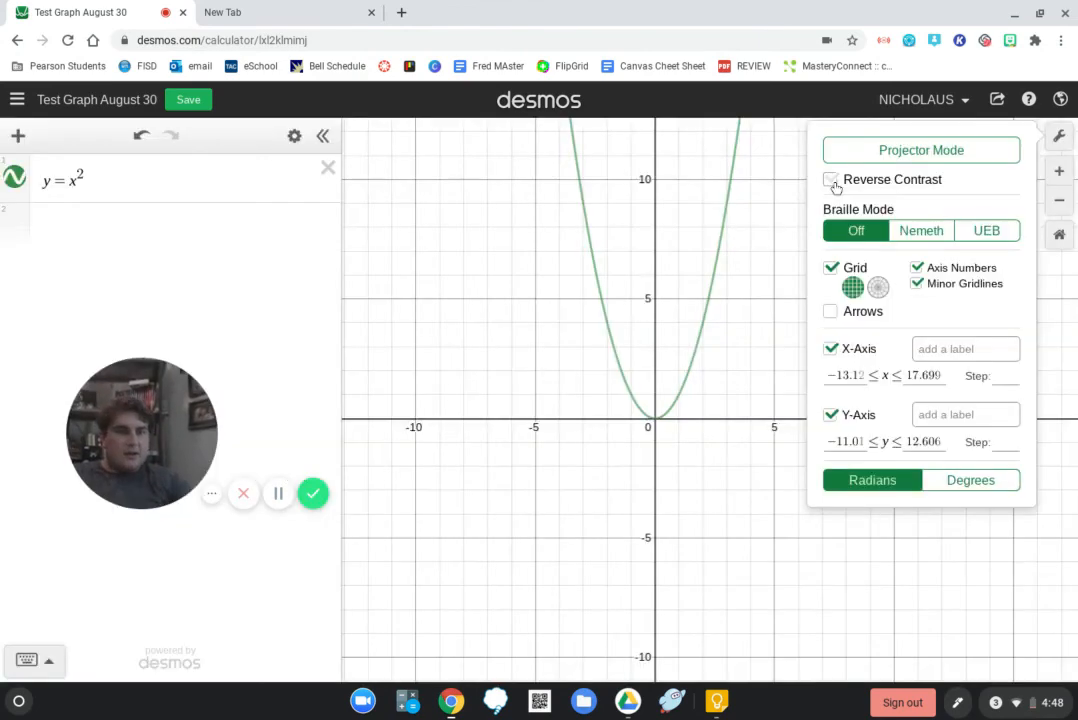
left_click(877, 289)
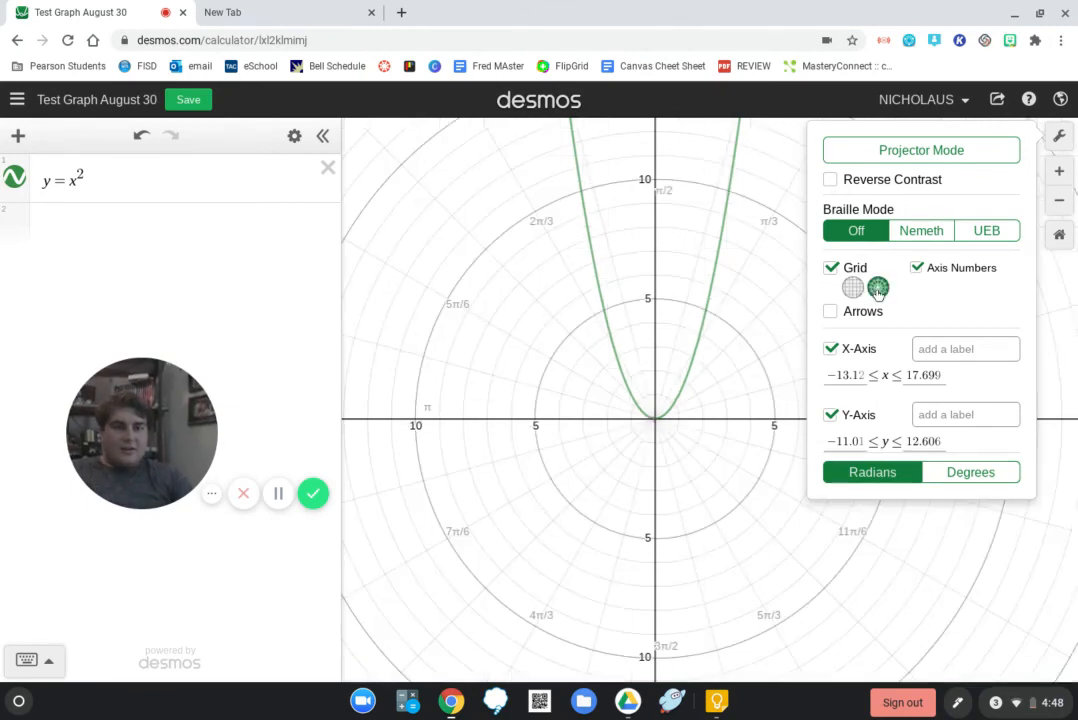
Switch the grid back to Cartesian and set the lower bounds of both the x-axis and y-axis to 0
left_click(853, 288)
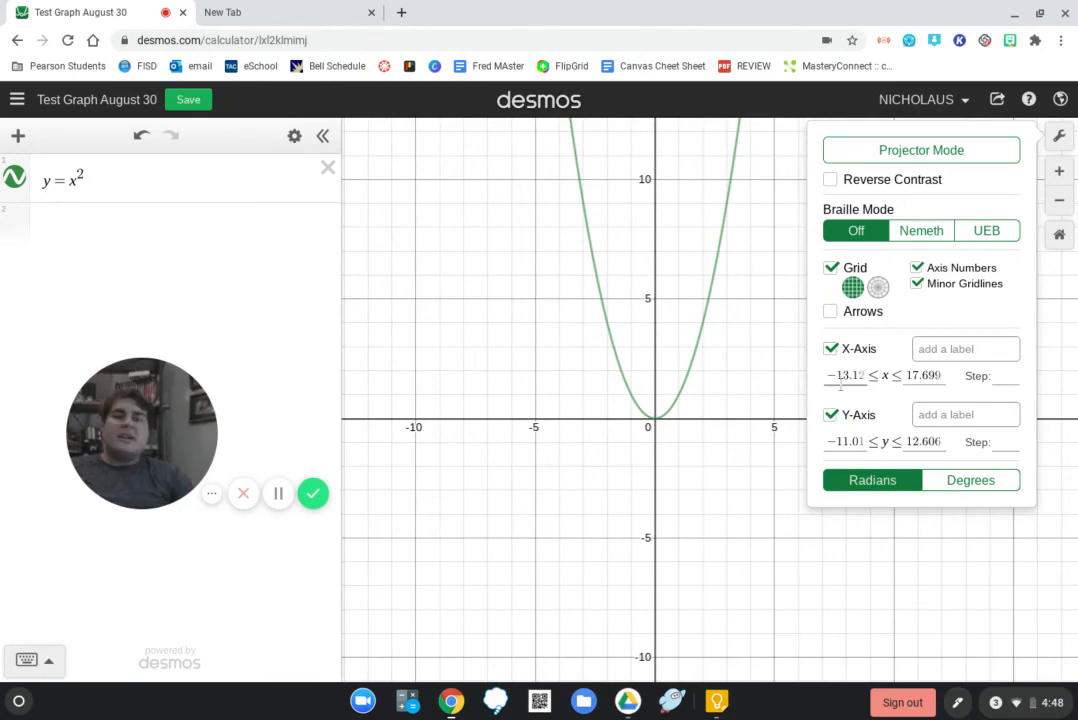
left_click_drag(862, 375, 828, 375)
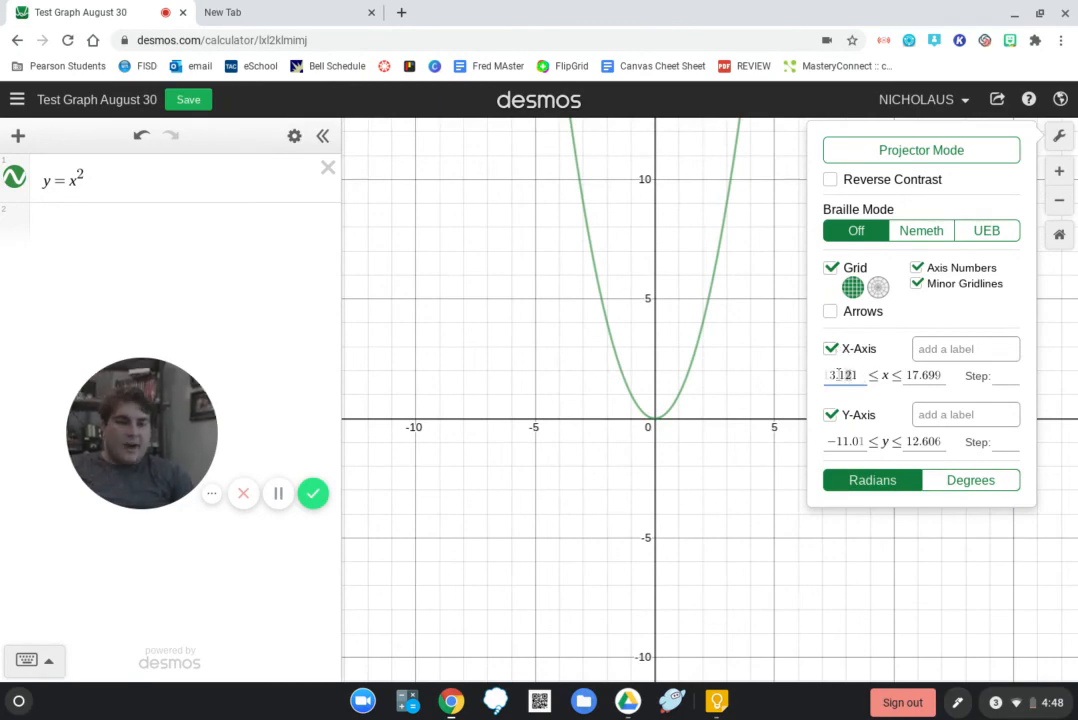
type("0")
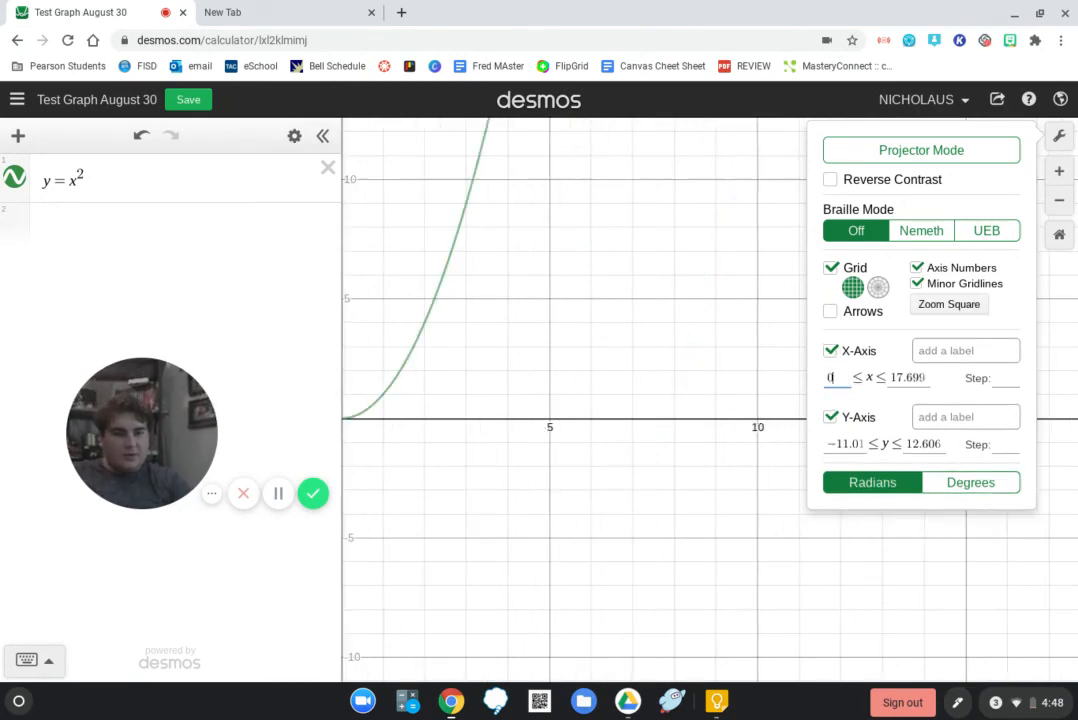
left_click_drag(864, 443, 826, 443)
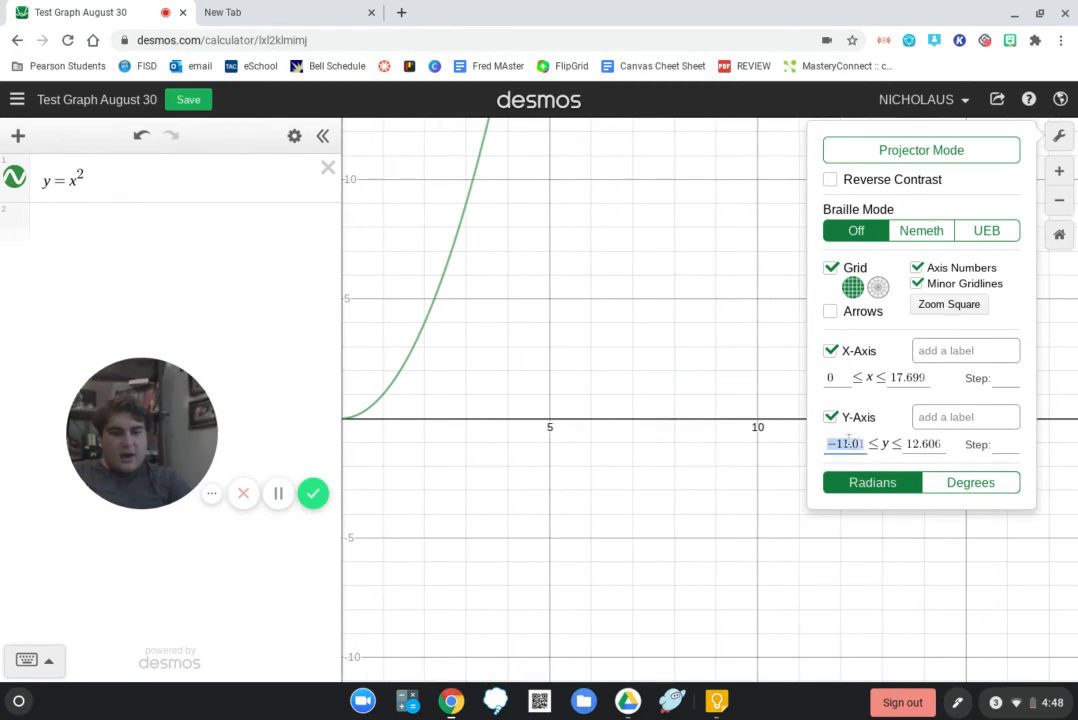
type("0")
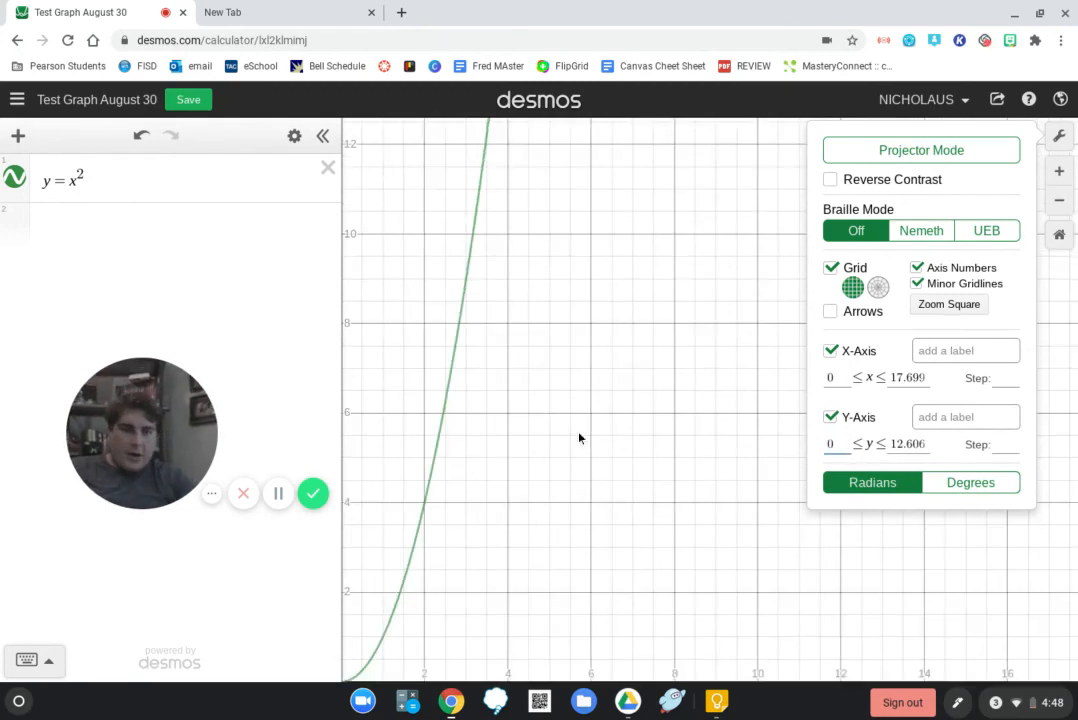
Toggle the angle unit between radians and degrees, leave it on degrees, and close the graph settings
left_click(965, 485)
left_click(900, 486)
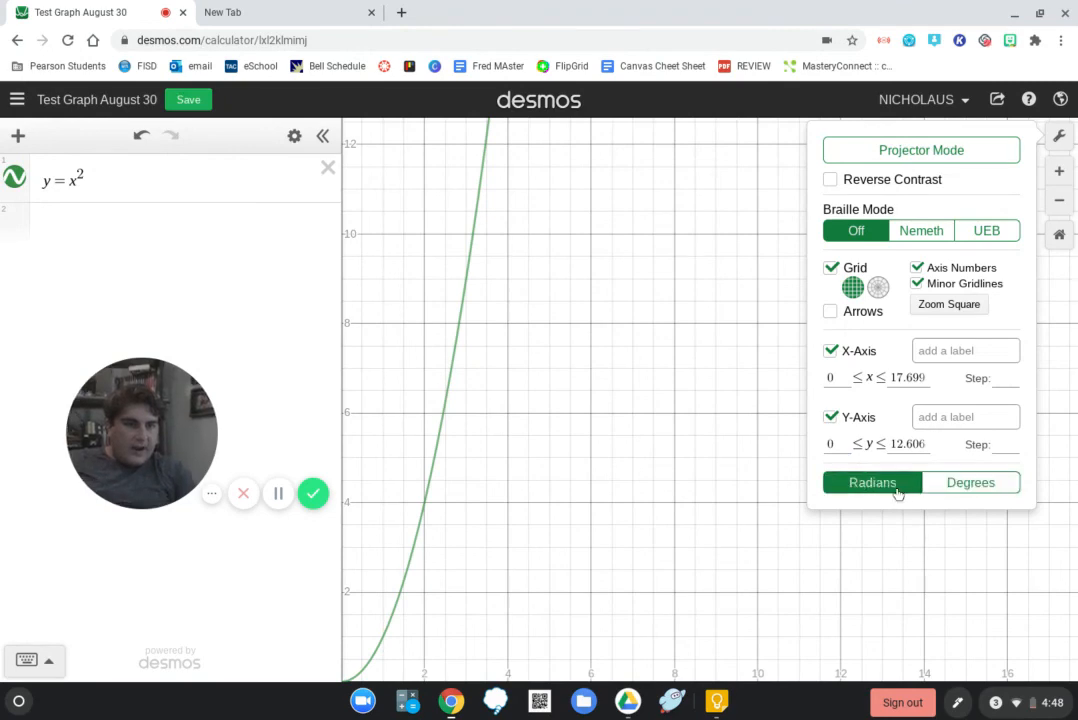
left_click(938, 490)
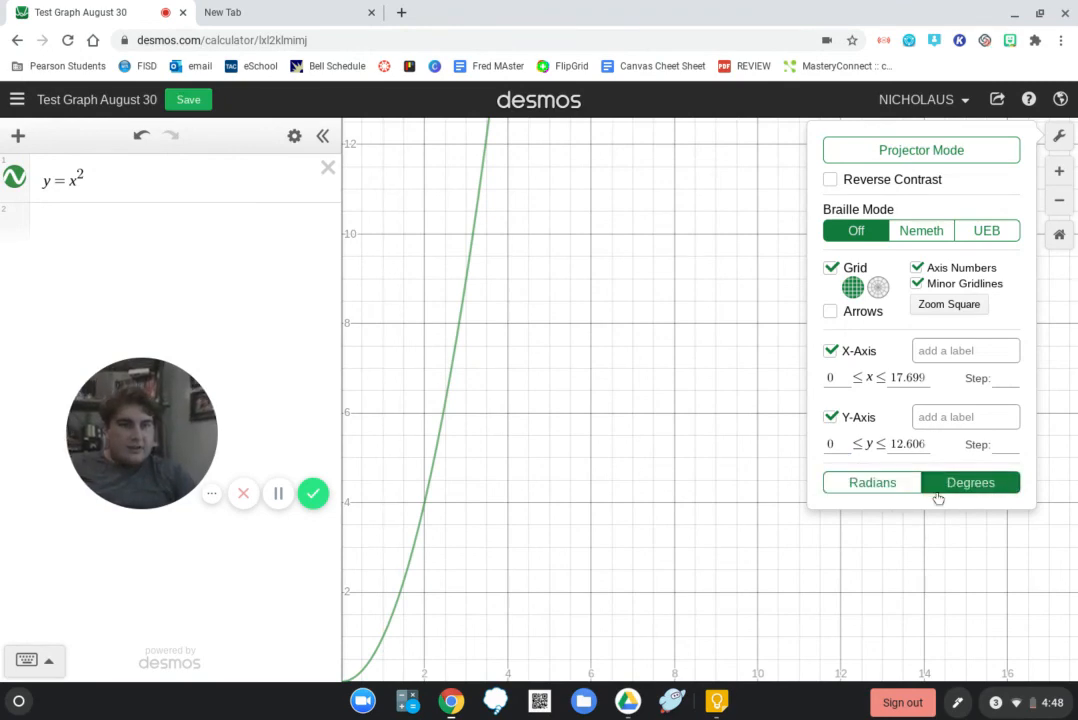
left_click(679, 320)
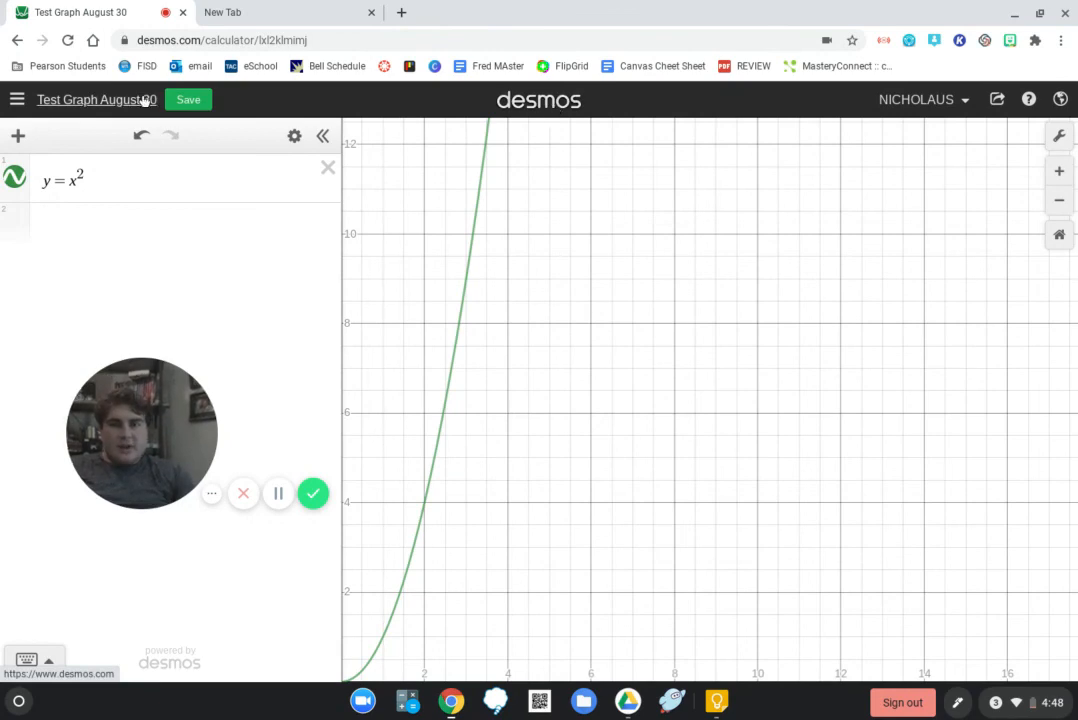
Save the graph and restore the default viewport centered on the origin
left_click(206, 106)
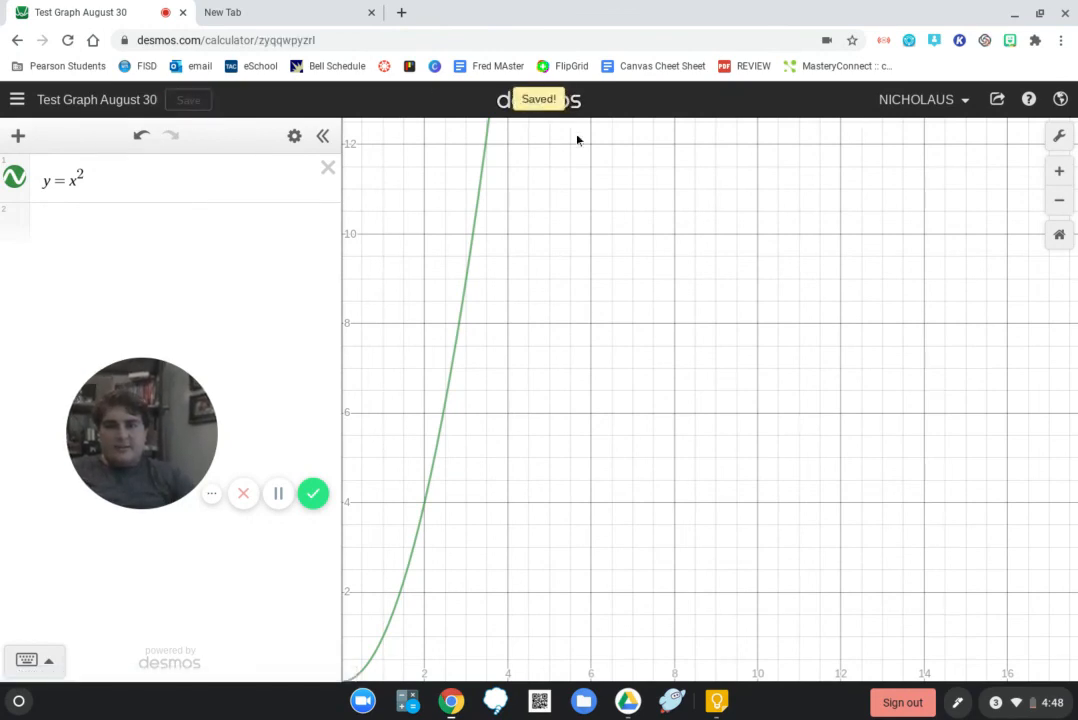
left_click(1059, 236)
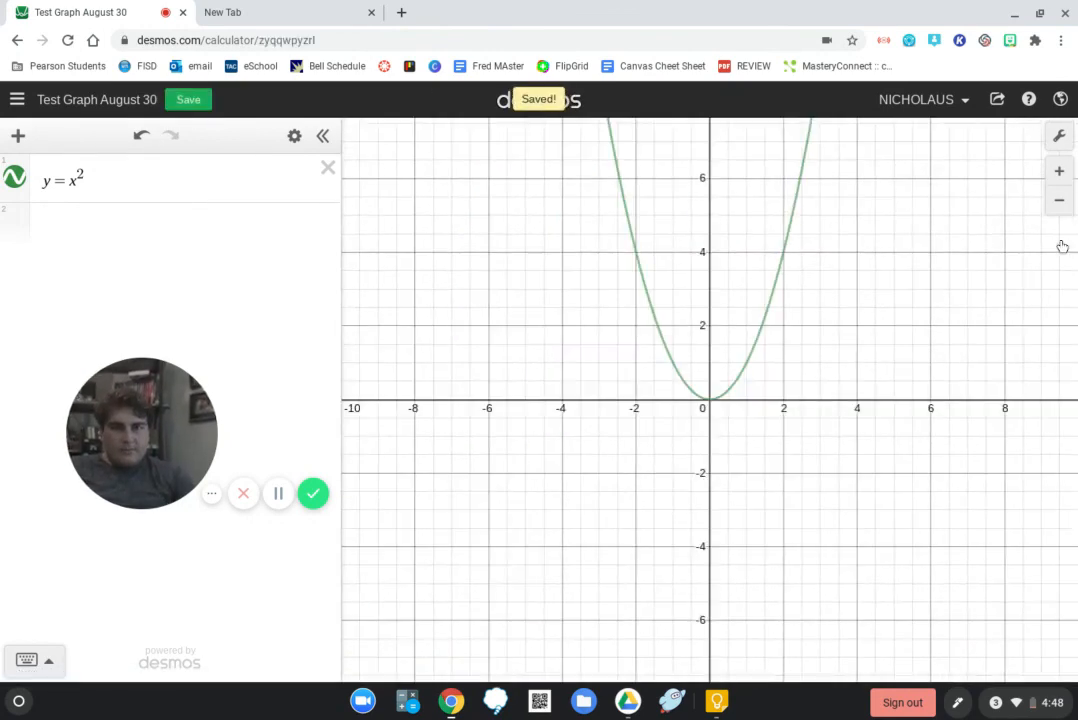
Look over the list of saved and example graphs and return to the current graph
left_click(14, 99)
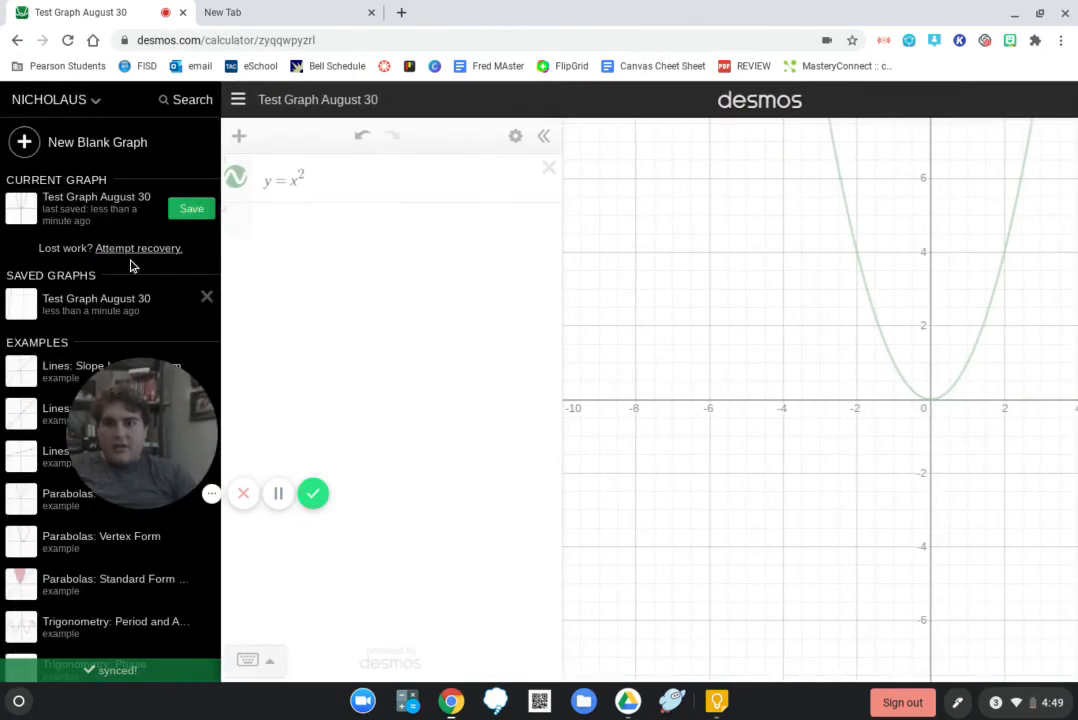
mouse_move(108, 406)
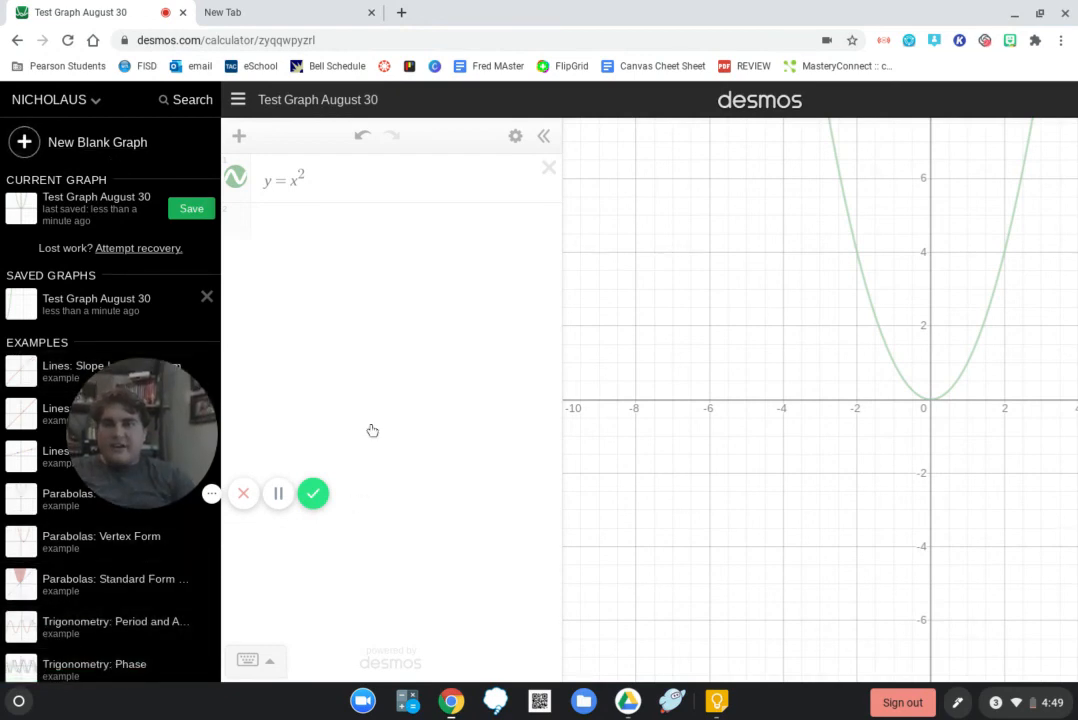
left_click(688, 344)
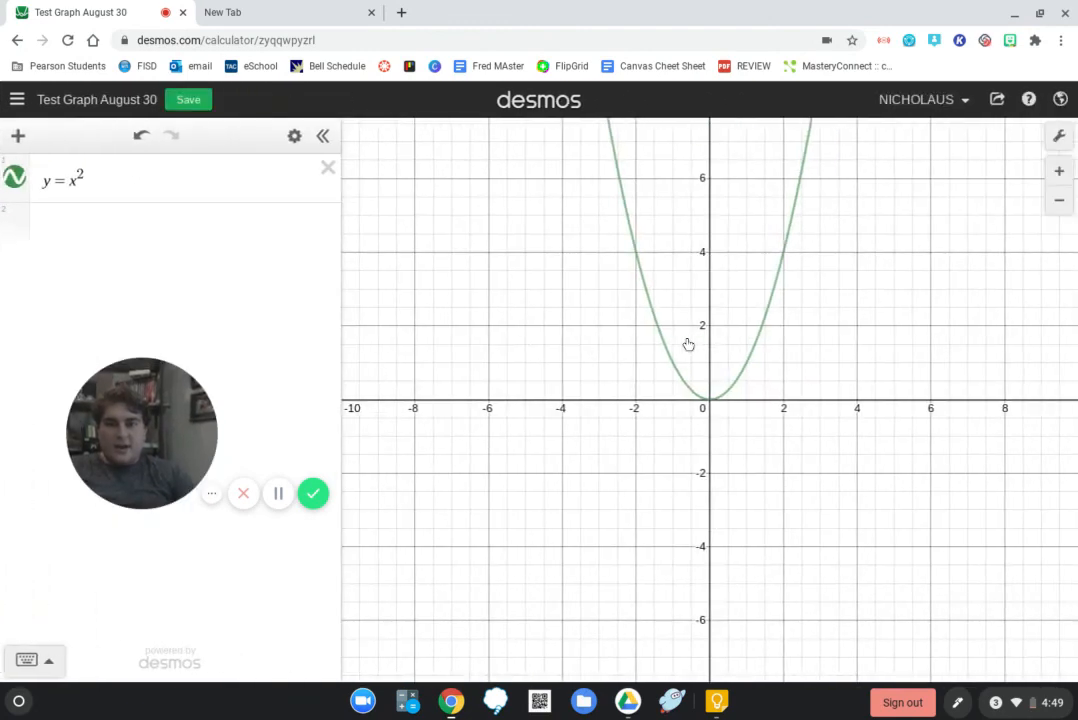